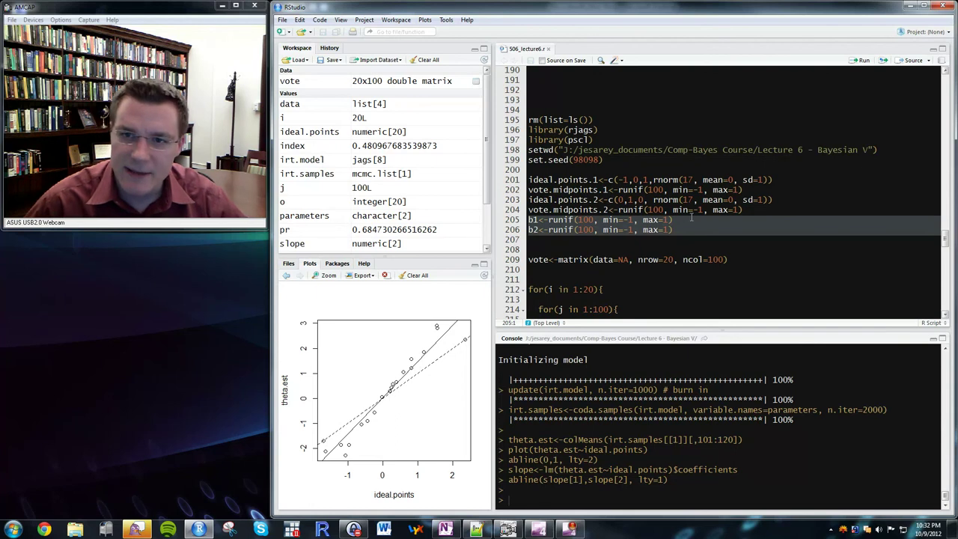
- Run script lines 195–222 to simulate 2D ideal points, vote midpoints and the 20×100 vote matrix
key("Up")
key("End")
key("shift+Up")
key("shift+Home")
key("shift+Up")
key("shift+Up")
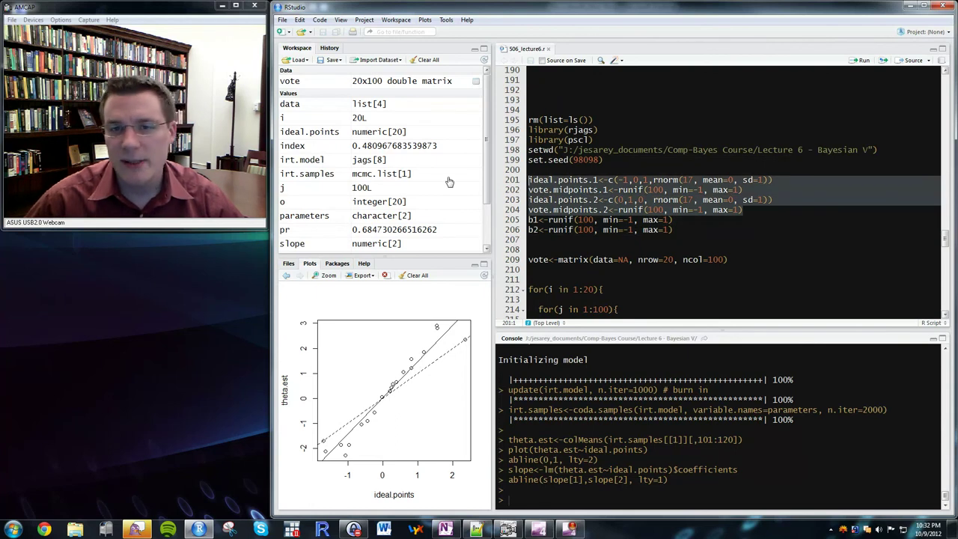
scroll(638, 179, "down", 1)
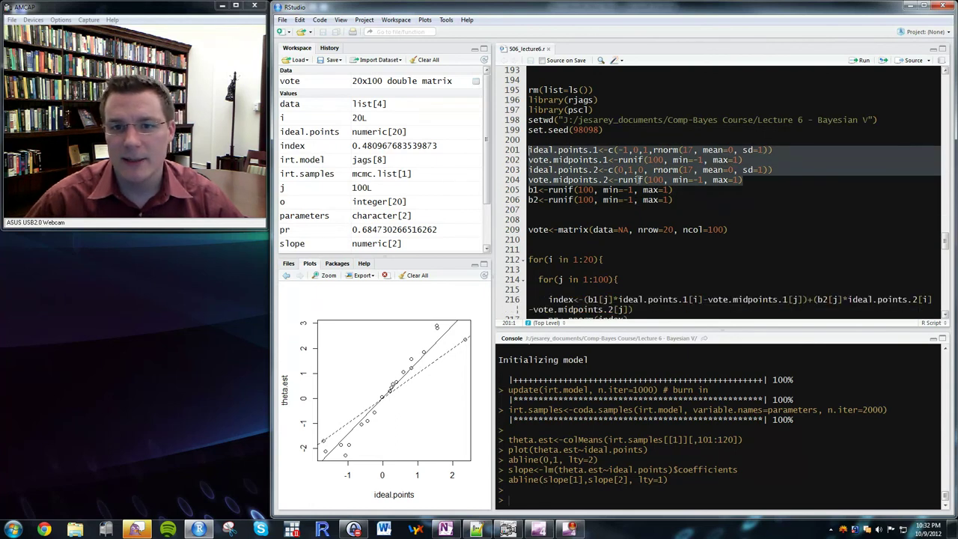
scroll(638, 180, "down", 3)
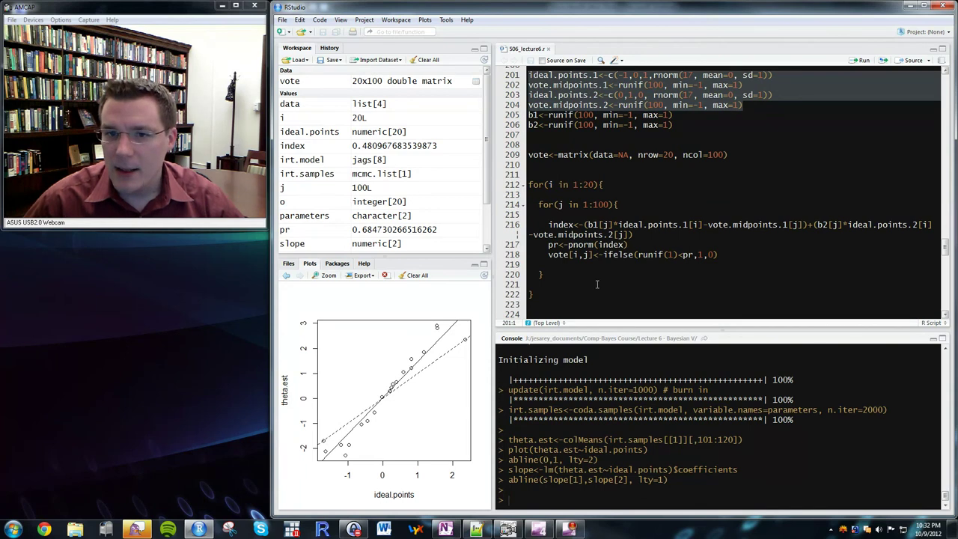
left_click_drag(565, 296, 515, 212)
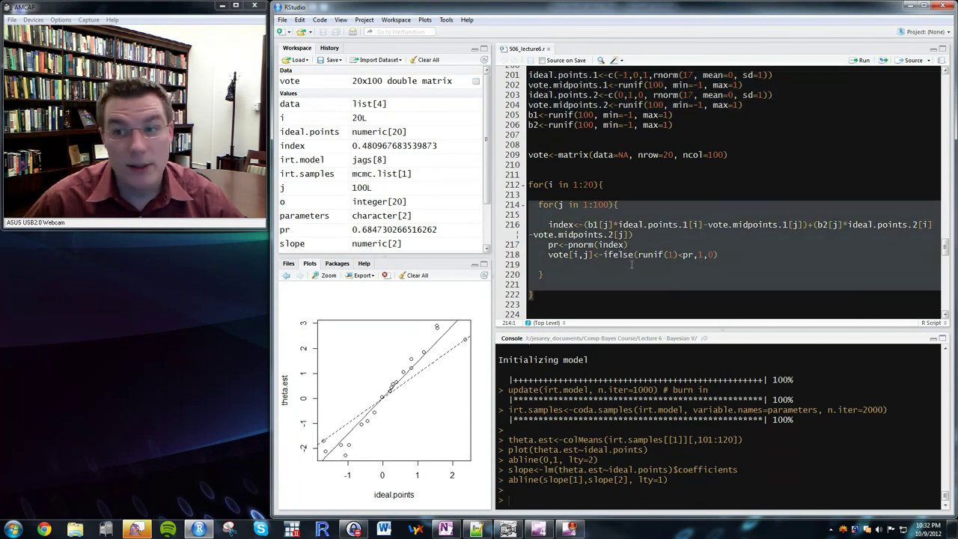
left_click(632, 267)
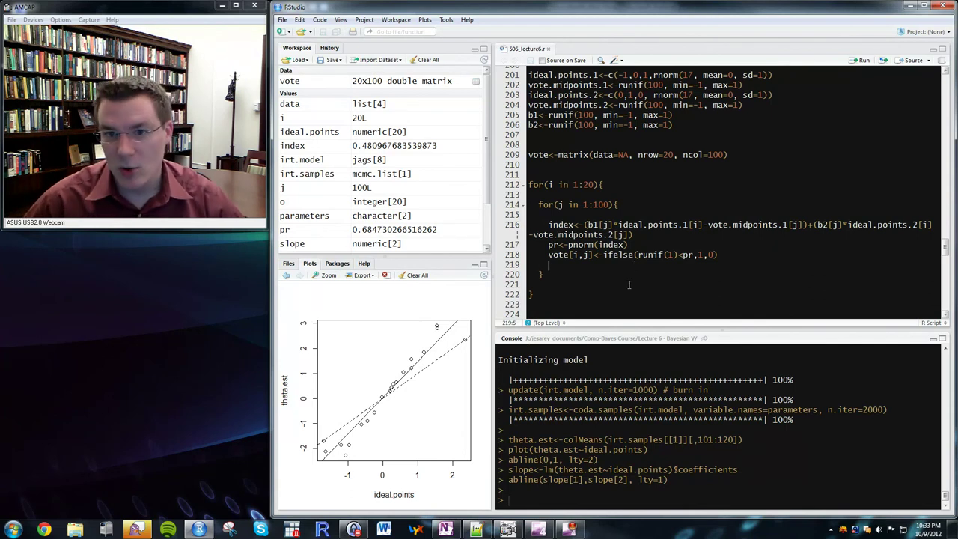
scroll(583, 225, "up", 3)
left_click_drag(528, 144, 516, 110)
key("ctrl+Return")
- Print the first rows of the simulated vote matrix with head(vote)
scroll(630, 202, "down", 5)
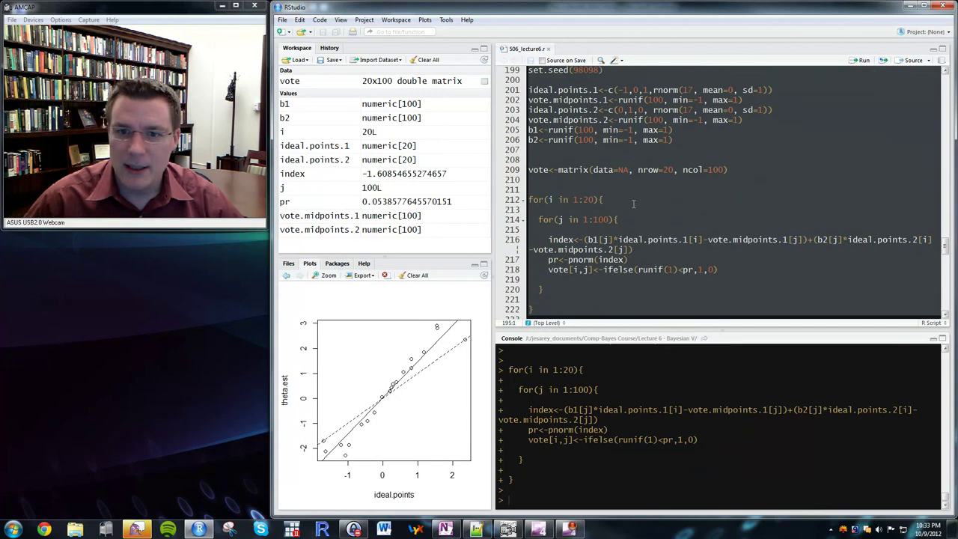
scroll(630, 201, "up", 1)
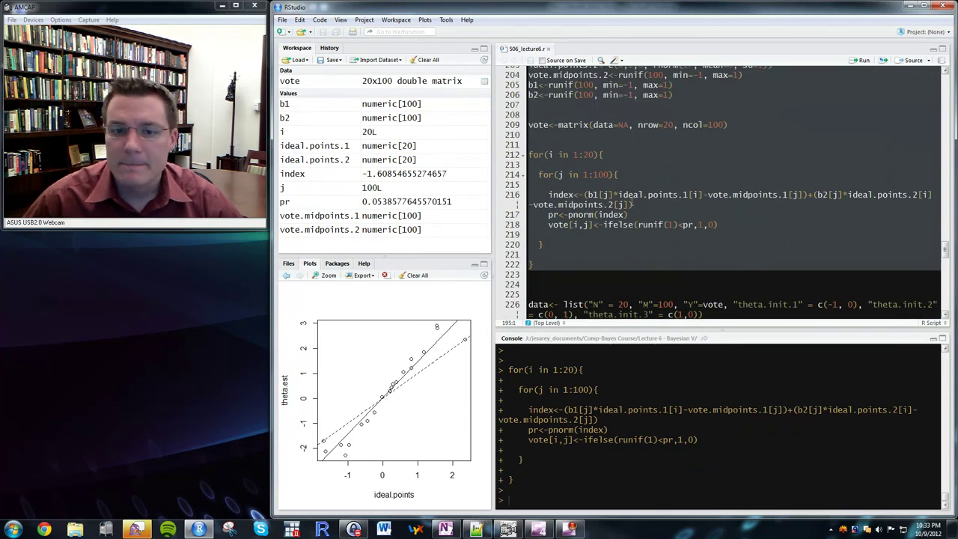
type("h")
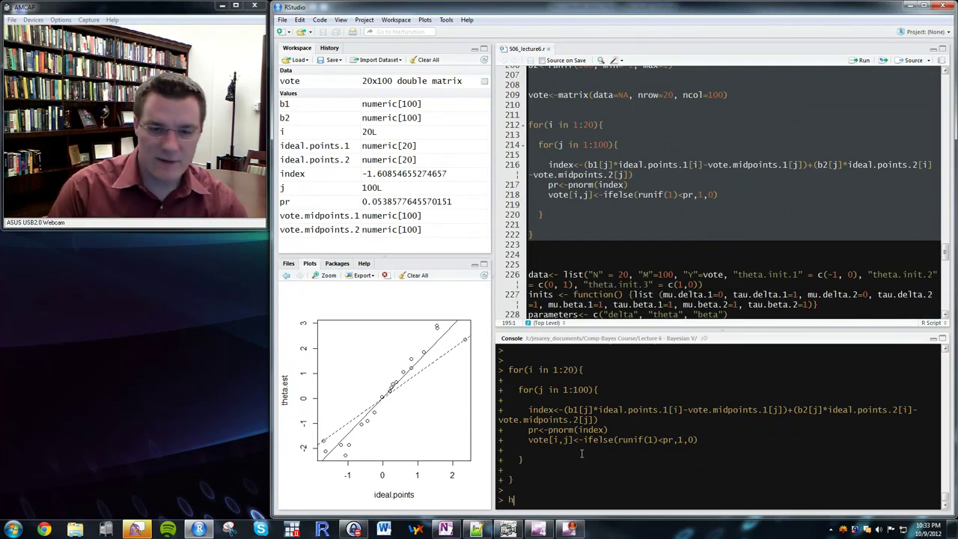
type("ead(vote)")
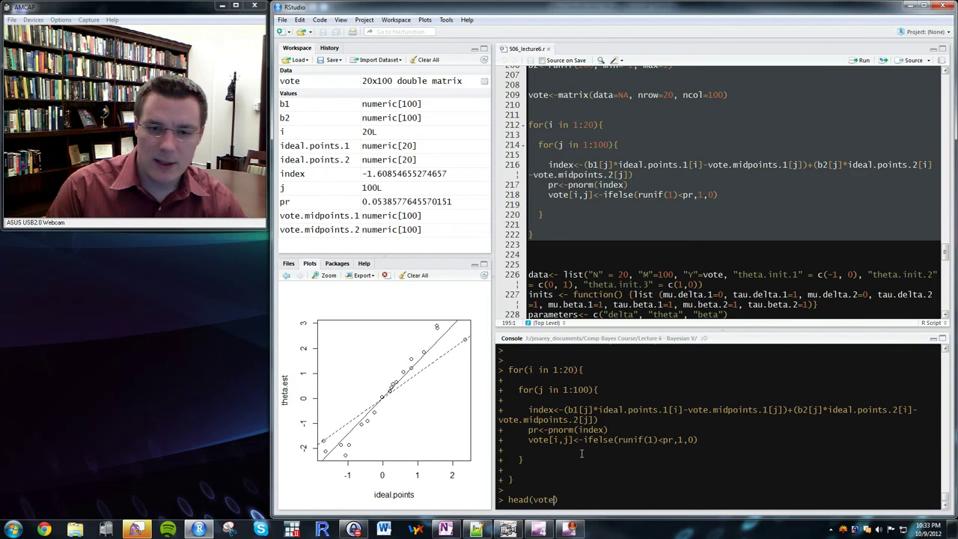
key("Return")
scroll(581, 452, "up", 5)
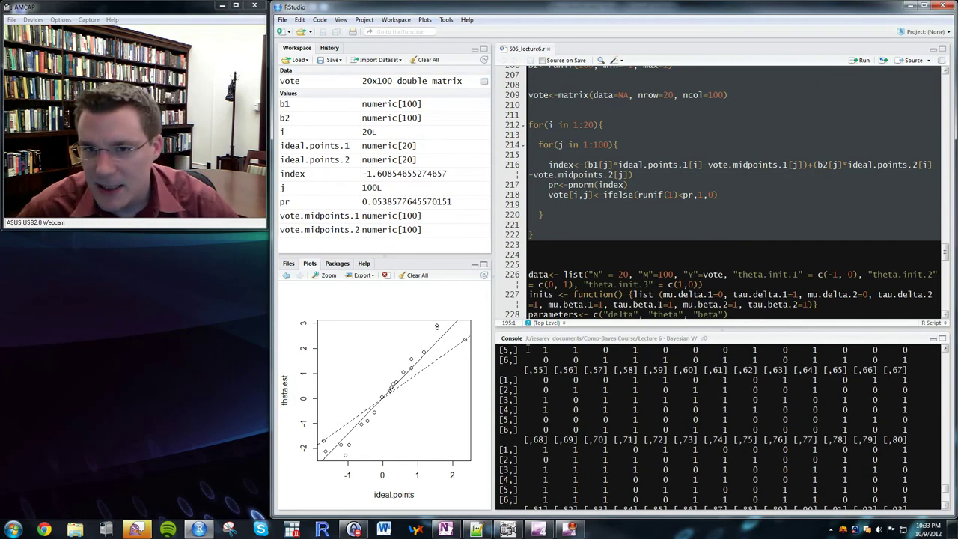
scroll(621, 226, "down", 2)
scroll(620, 226, "down", 1)
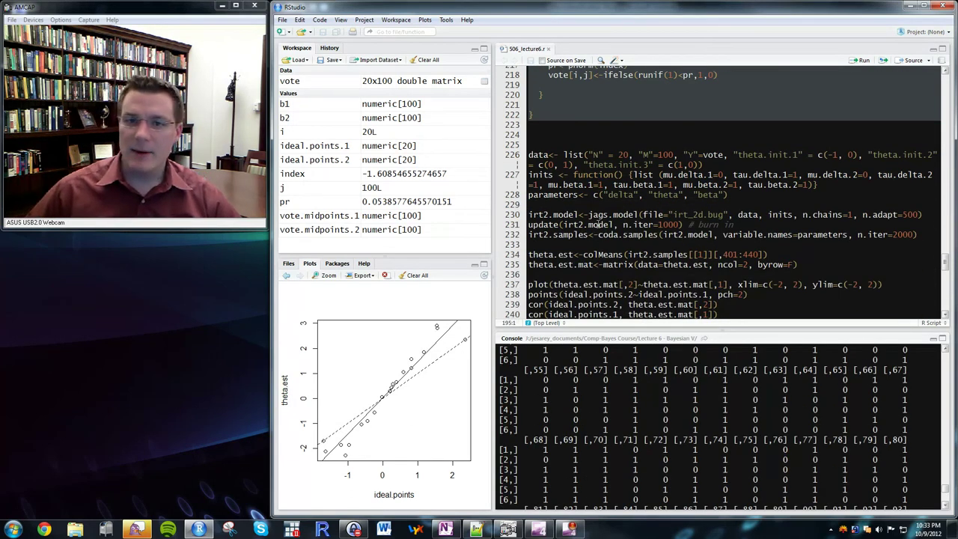
- Fit irt_2d.bug from lines 224–233 with 1000 burn-in iterations and 2000 posterior samples
left_click(539, 144)
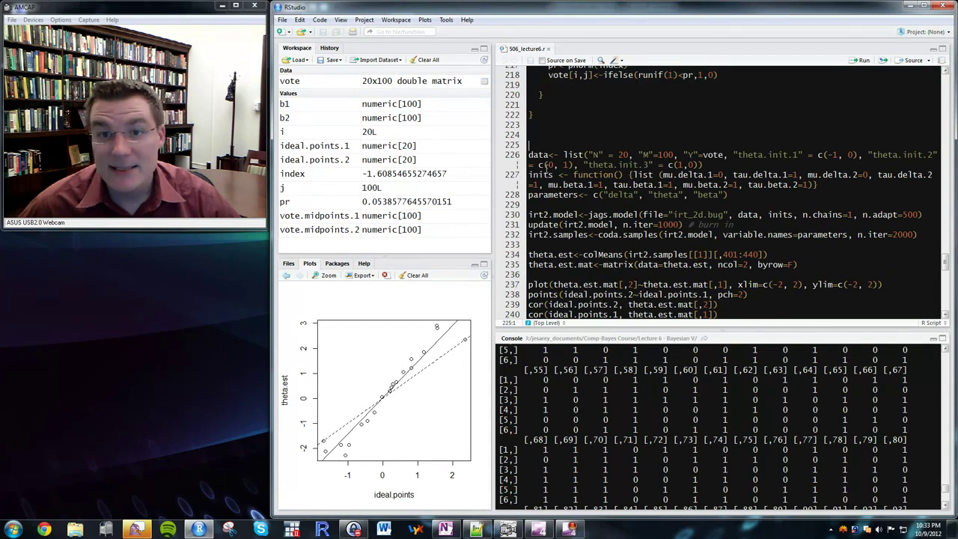
scroll(536, 159, "down", 1)
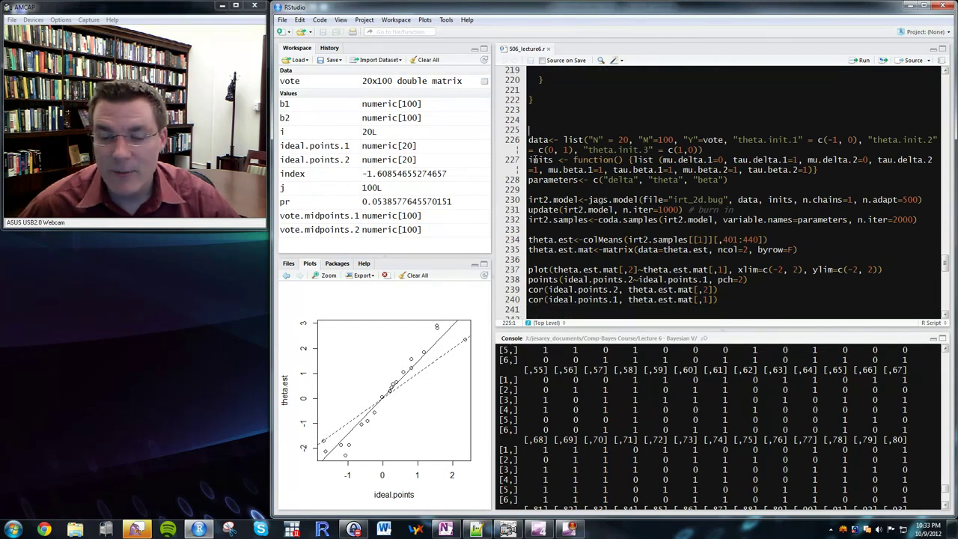
left_click_drag(528, 118, 526, 200)
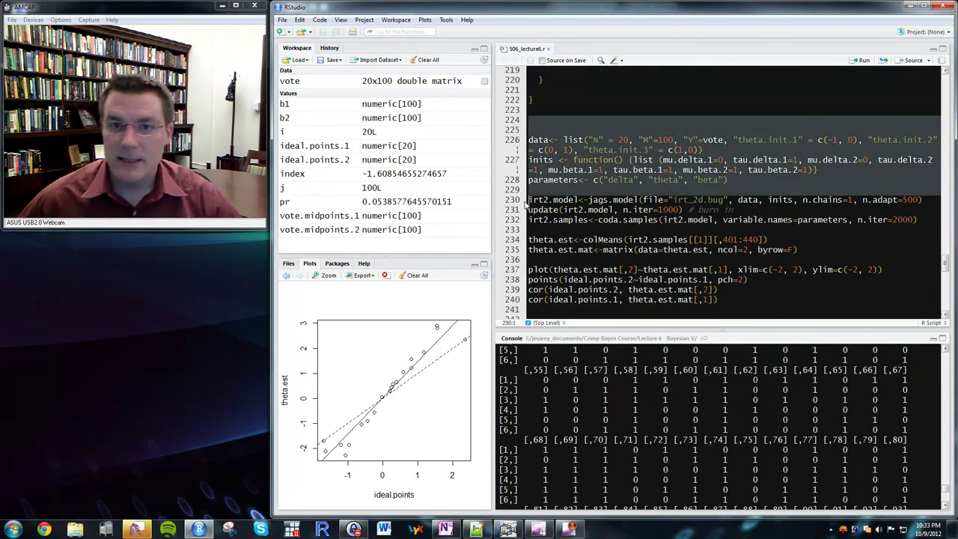
key("shift+Down")
key("shift+Down")
key("shift+Down")
key("shift+Down")
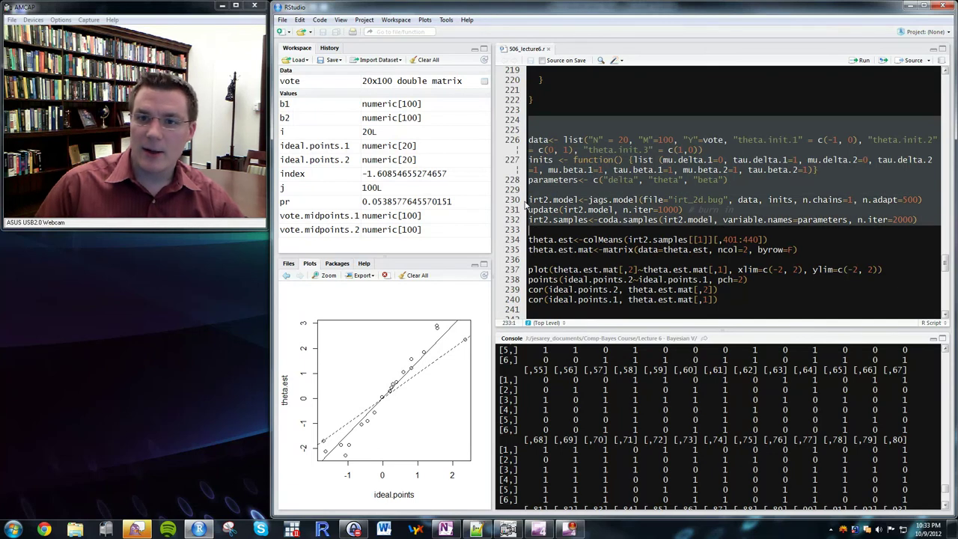
key("ctrl+Return")
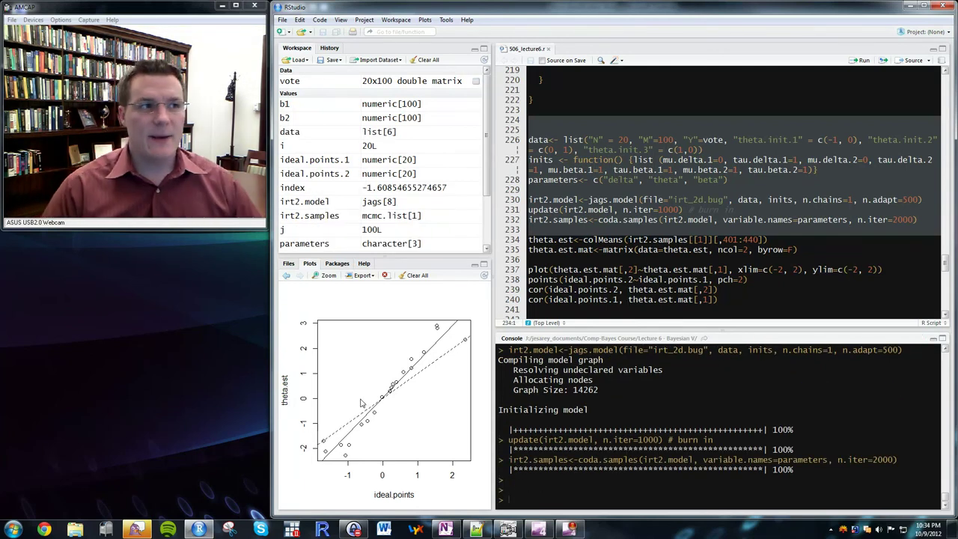
scroll(575, 193, "down", 1)
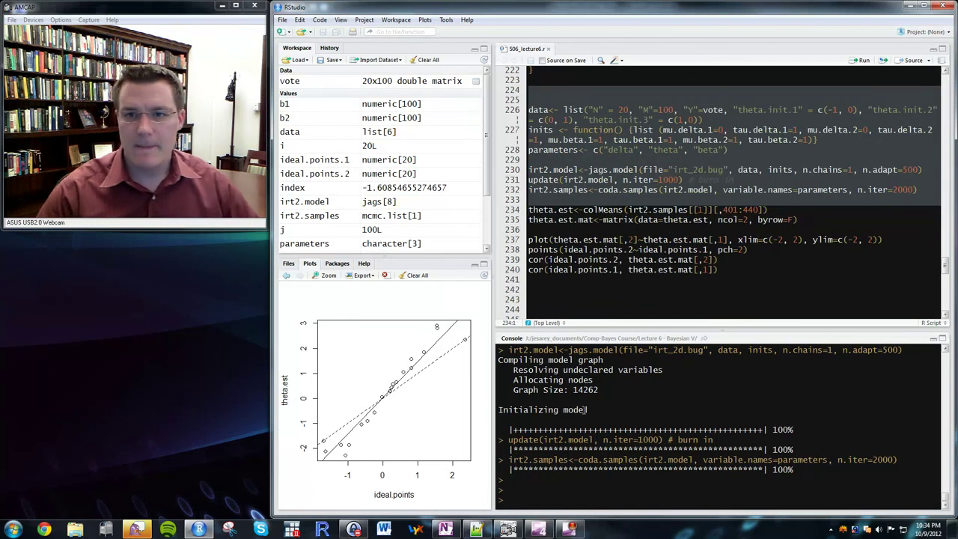
left_click_drag(629, 210, 715, 211)
key("ctrl+c")
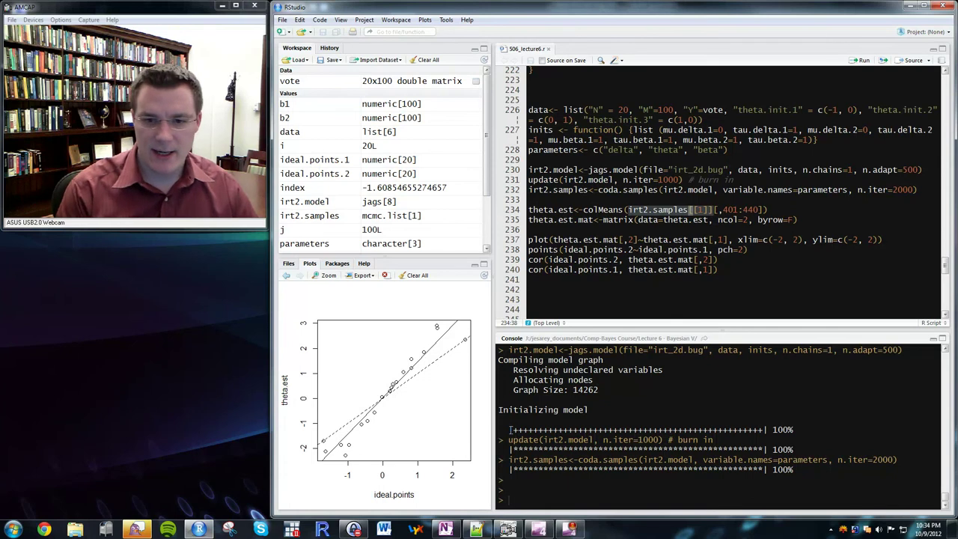
- Query names() then colnames() of irt2.samples[[1]], showing theta[1,1]–theta[20,2] in columns 401–440
type("names(")
key("ctrl+v")
key("Return")
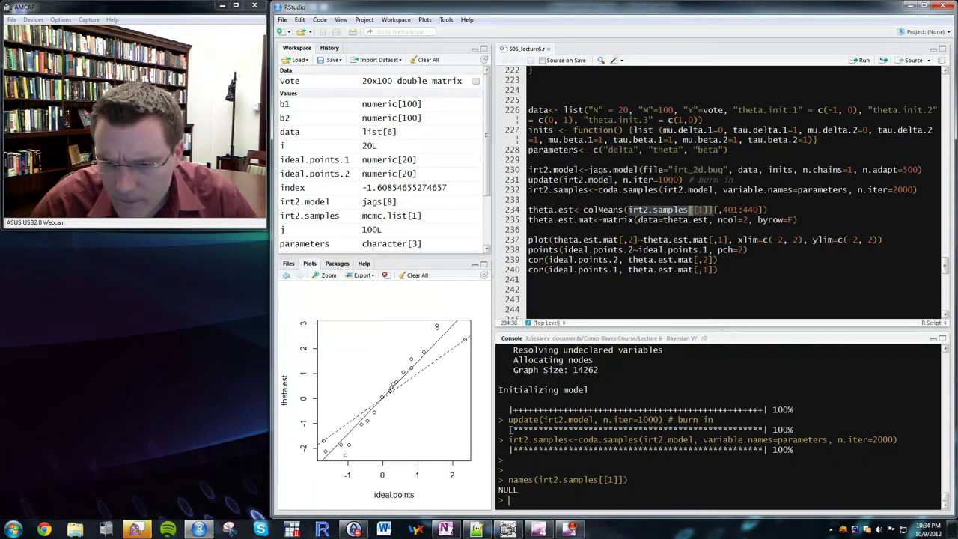
key("Up")
key("Left")
key("Left")
key("Left")
key("Left")
key("Left")
key("Left")
key("Left")
key("Left")
key("Left")
key("Left")
key("Left")
key("Left")
key("Left")
key("Left")
key("Left")
key("Left")
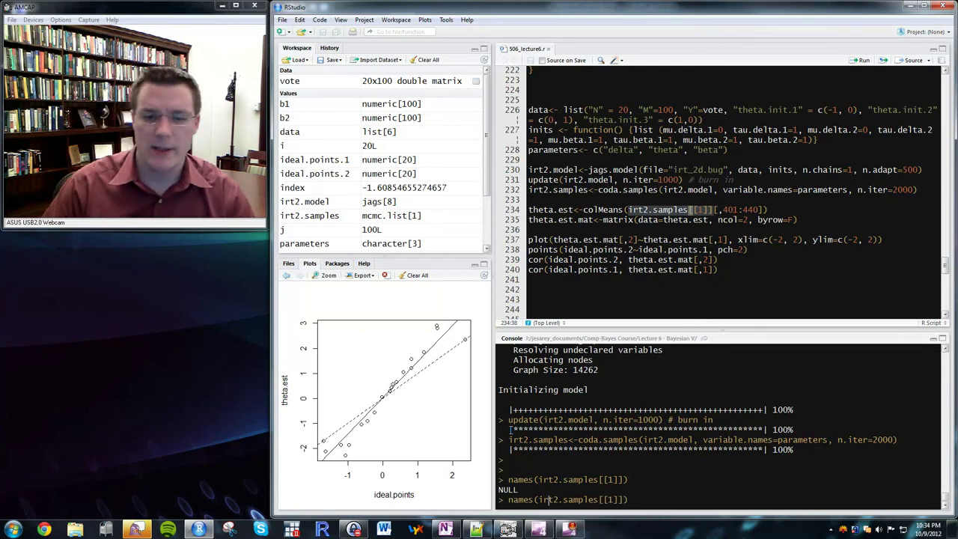
type("col")
key("Return")
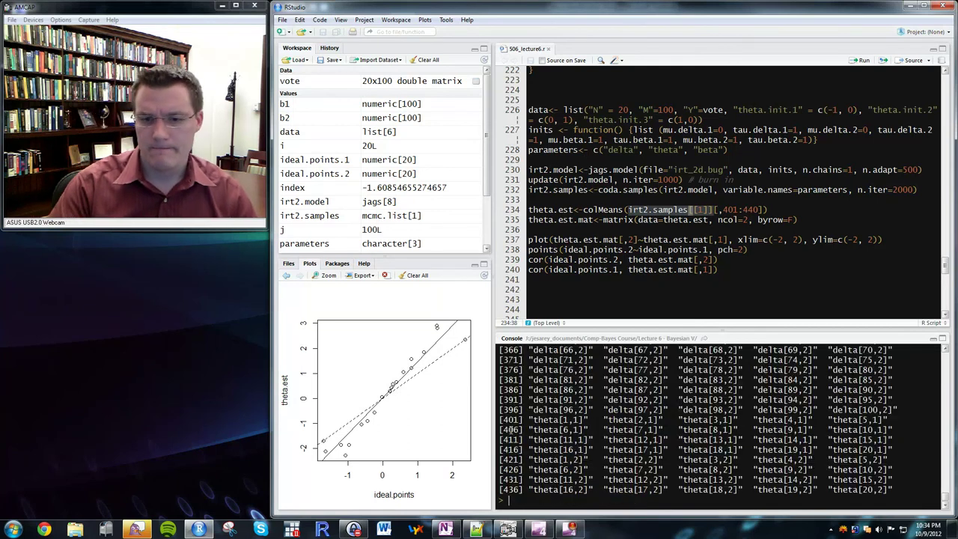
scroll(639, 449, "up", 10)
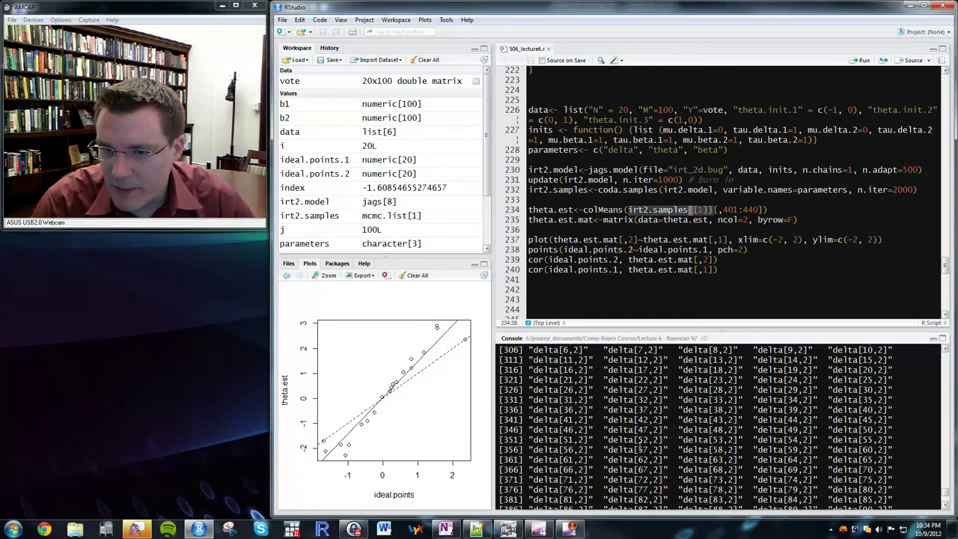
scroll(640, 440, "up", 15)
scroll(640, 440, "down", 6)
scroll(638, 442, "down", 20)
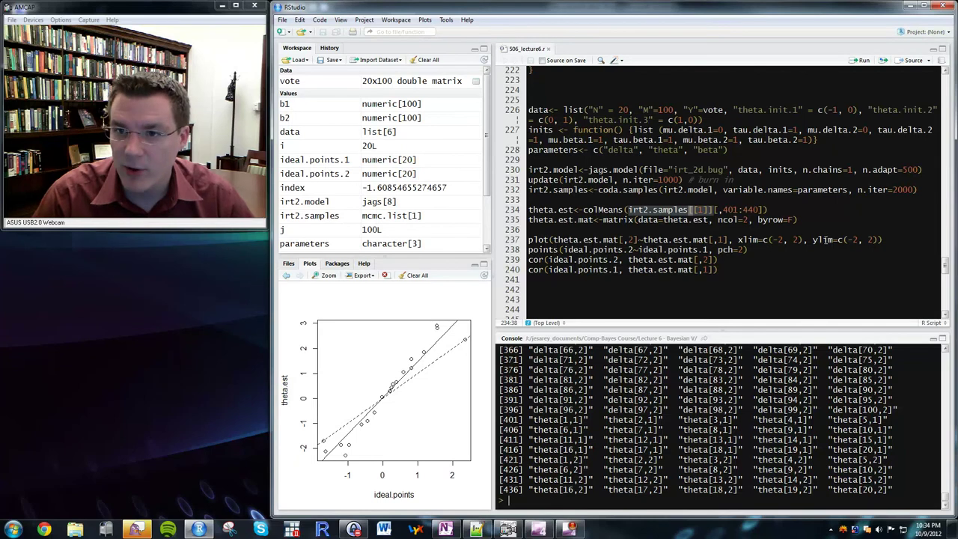
left_click_drag(821, 221, 473, 228)
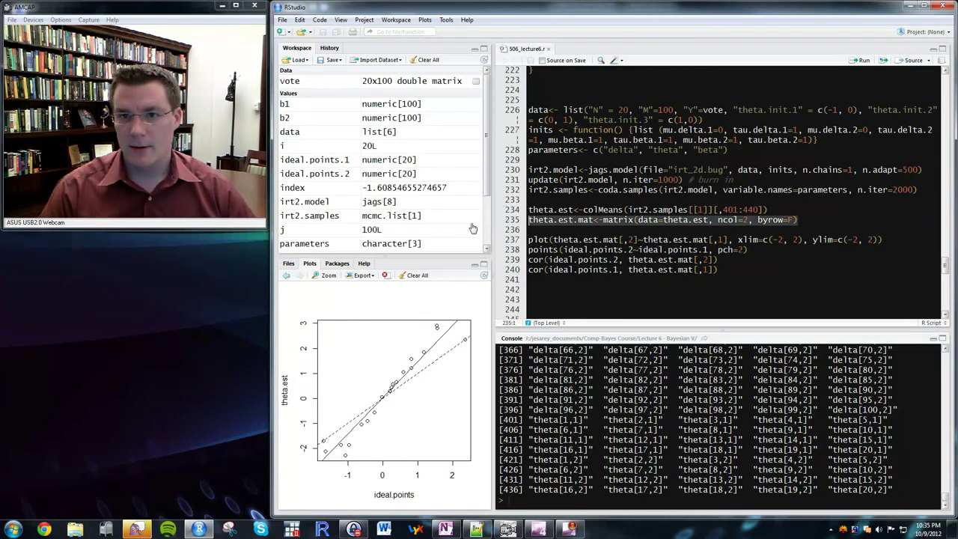
- Build theta.est.mat from lines 234–235 and plot estimated dimension 2 against dimension 1 on a -2 to 2 grid
key("ctrl+Return")
left_click(820, 212)
left_click_drag(820, 216, 346, 208)
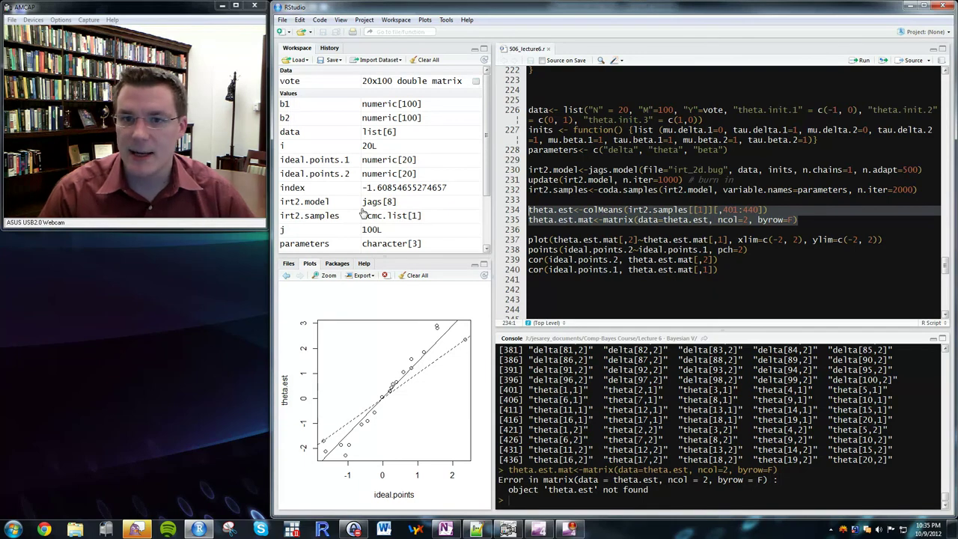
key("ctrl+Return")
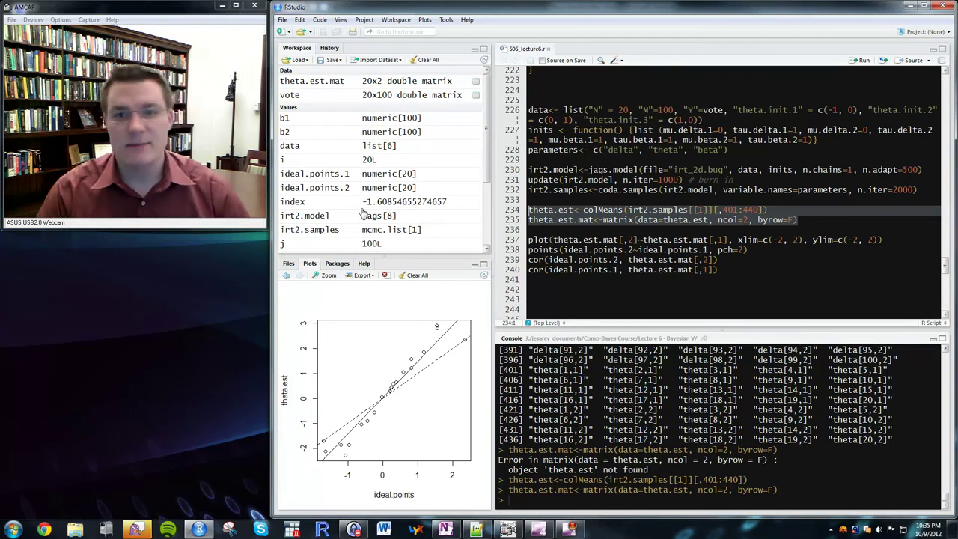
left_click_drag(905, 240, 463, 243)
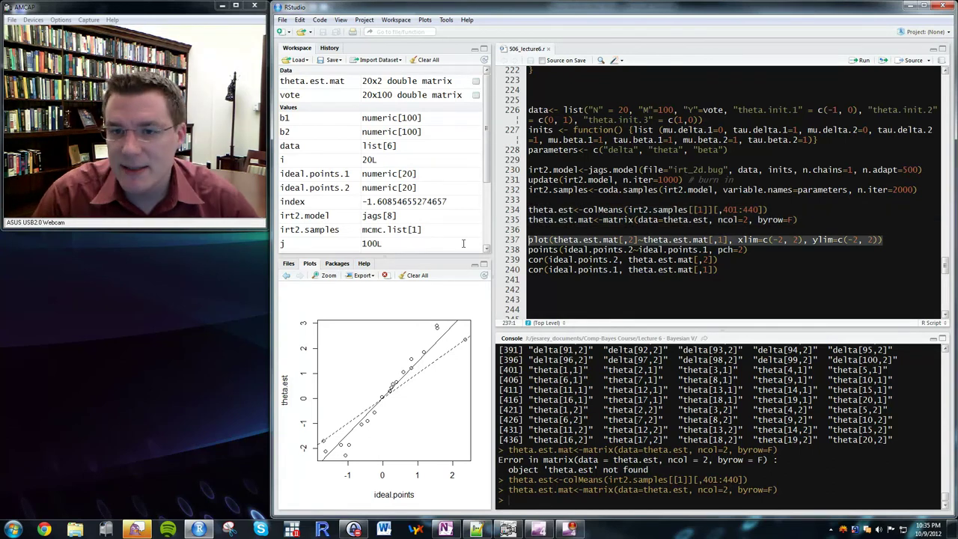
key("ctrl+Return")
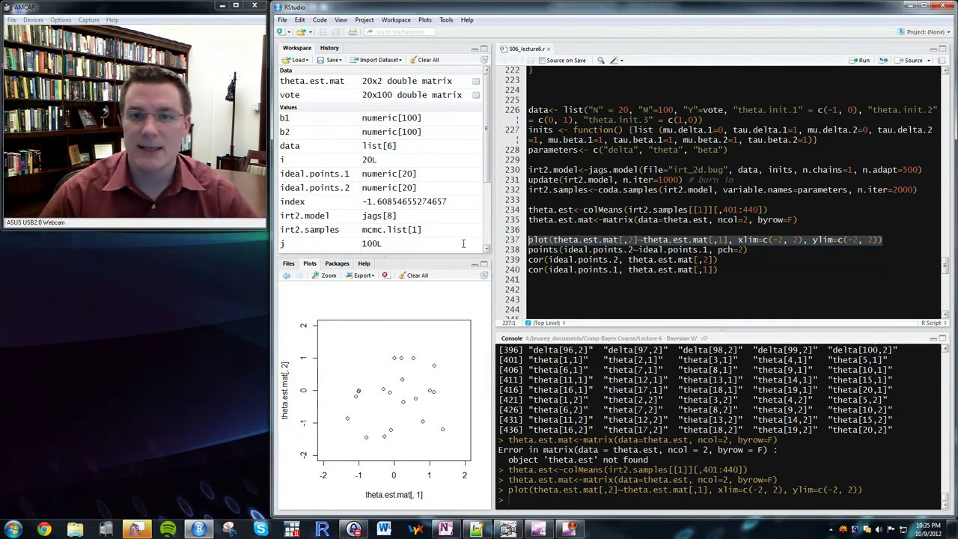
- Overlay the true ideal points on the plot as triangles (pch=2)
key("Right")
key("Down")
key("Left")
key("Left")
key("Left")
key("Left")
key("Left")
key("Left")
key("Left")
key("Left")
key("Left")
key("Left")
key("Left")
key("Left")
key("shift+Down")
key("ctrl+Return")
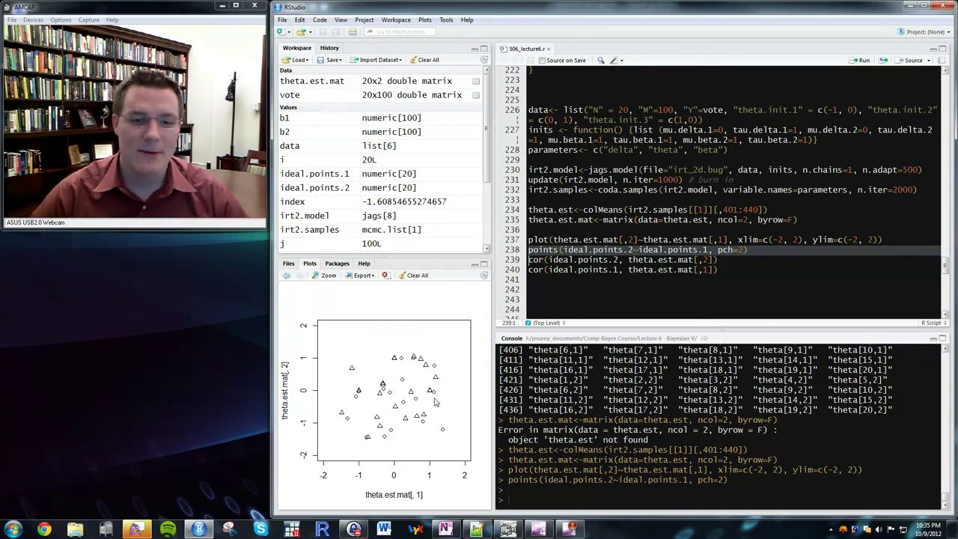
scroll(652, 180, "up", 9)
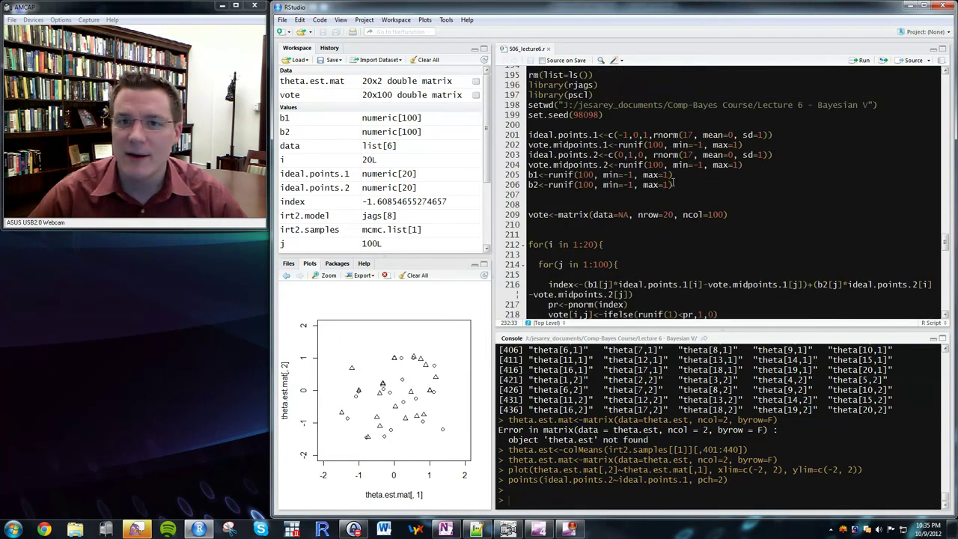
scroll(661, 184, "down", 3)
scroll(786, 301, "down", 2)
left_click_drag(734, 230, 703, 240)
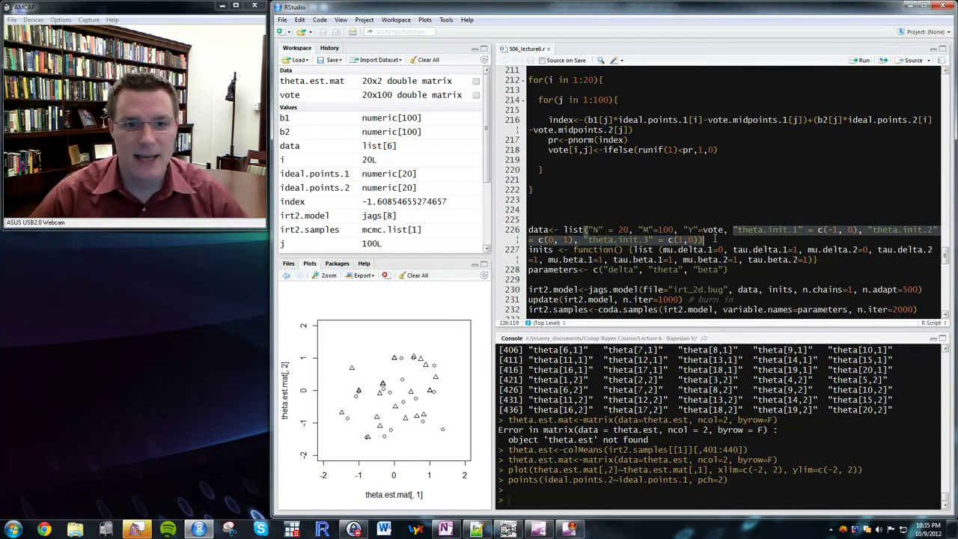
scroll(715, 238, "down", 2)
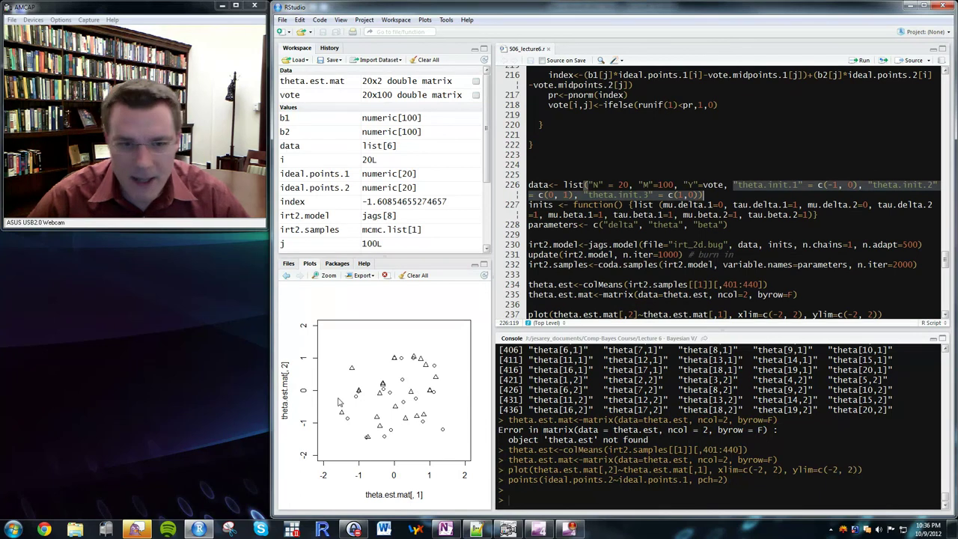
- Run the cor() lines 239–240, giving correlations 0.9309144 and 0.8904083 between true and estimated points
scroll(615, 253, "down", 1)
scroll(615, 248, "down", 1)
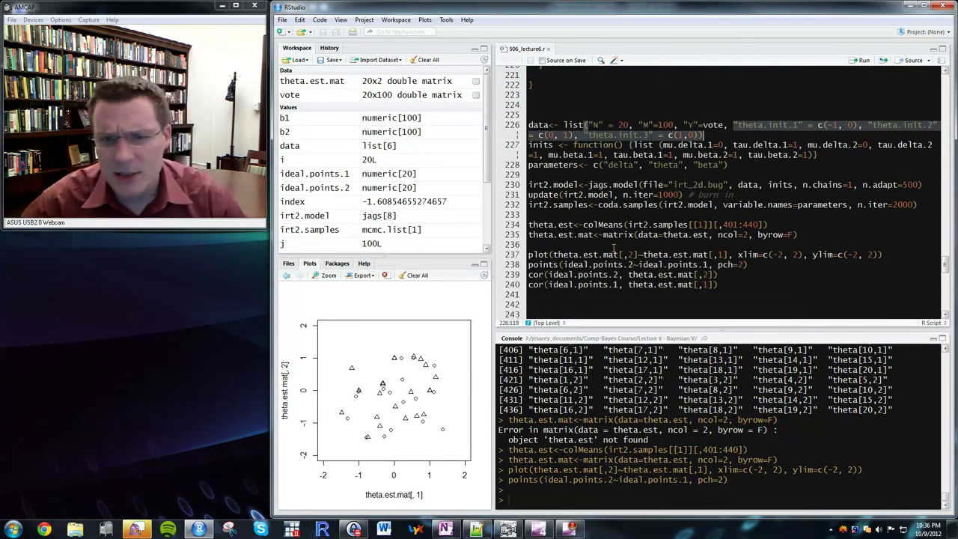
left_click_drag(738, 276, 464, 278)
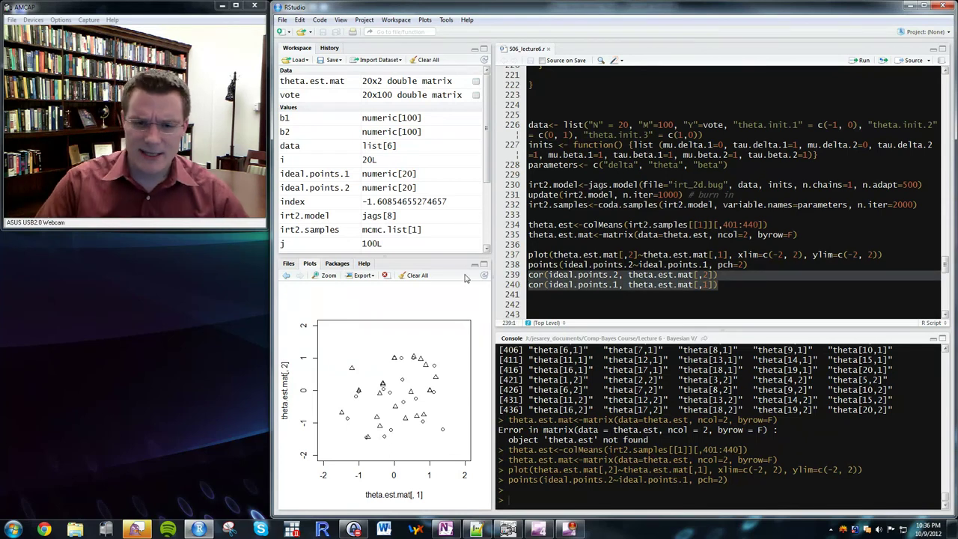
key("ctrl+Return")
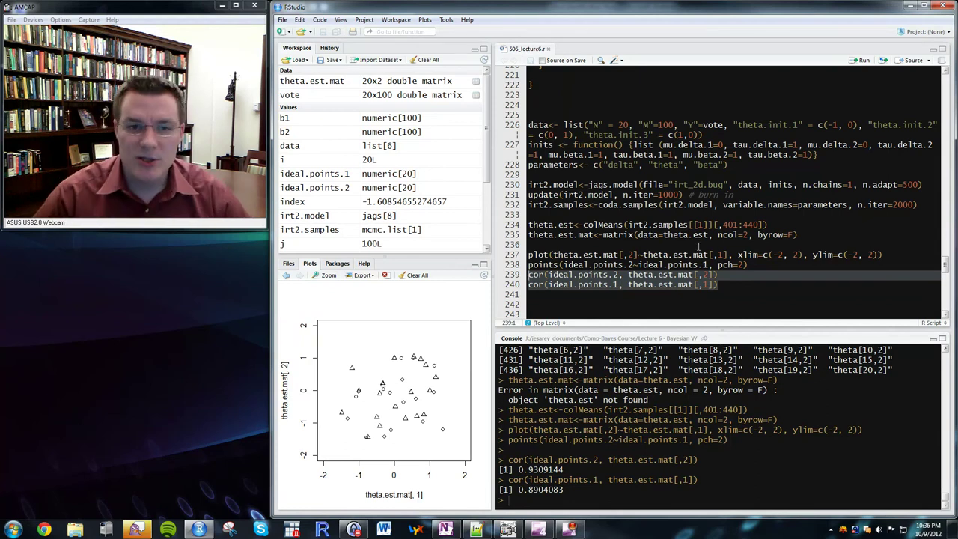
scroll(698, 245, "down", 2)
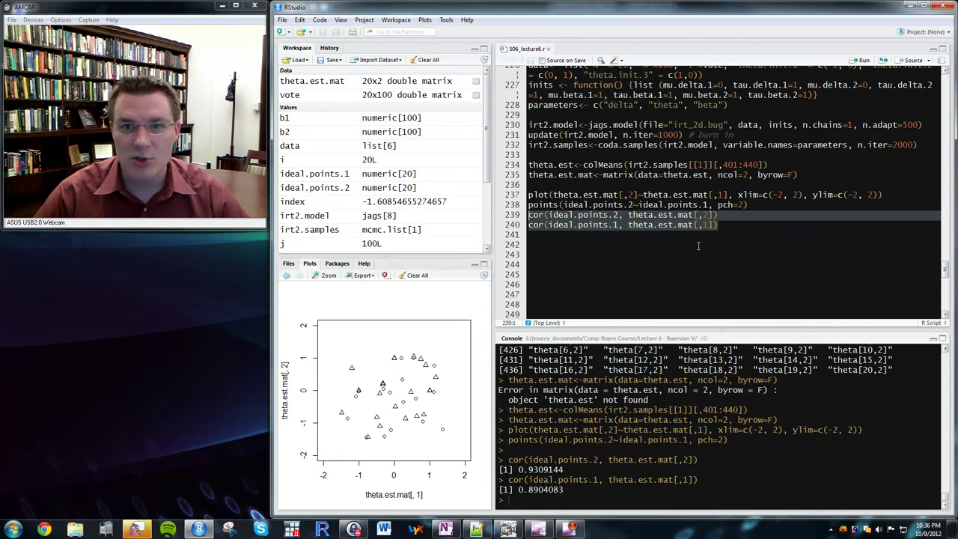
scroll(712, 235, "up", 1)
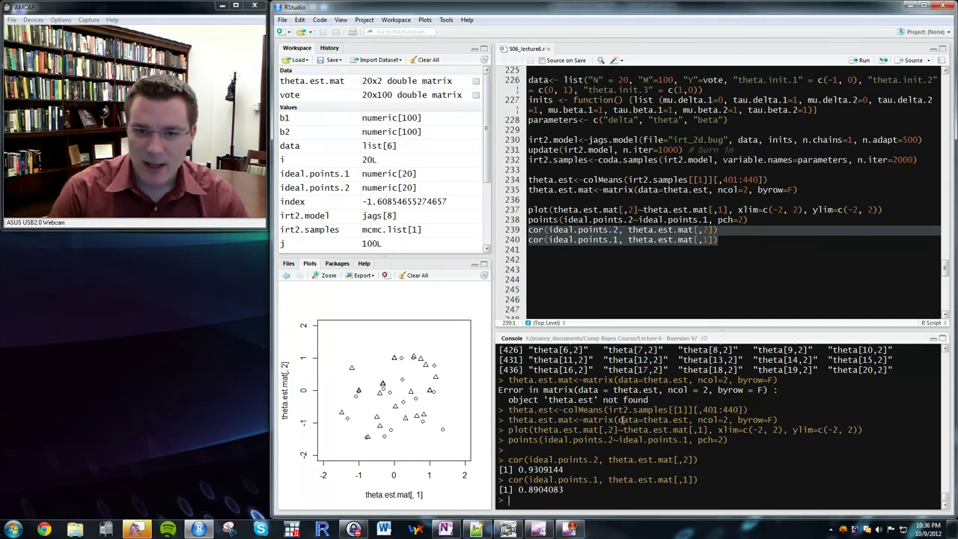
- Scatterplot true versus estimated second-dimension ideal points with plot(ideal.points.2~theta.est.mat[,2])
type("plot(ideal")
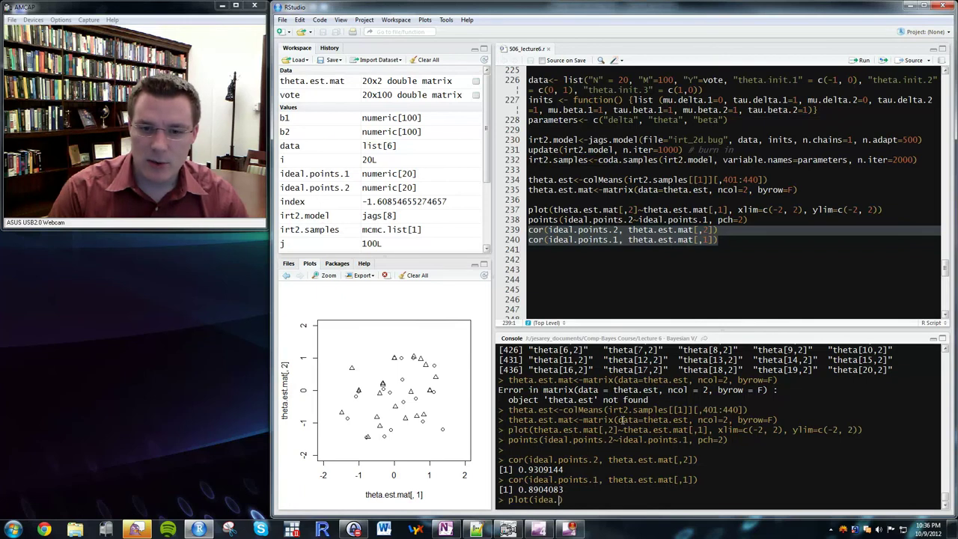
type(".points.")
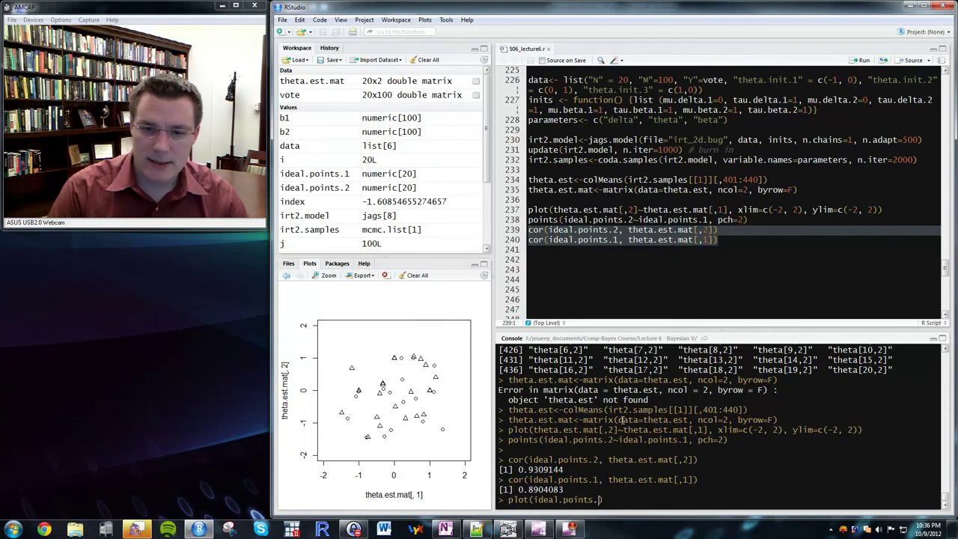
type("2")
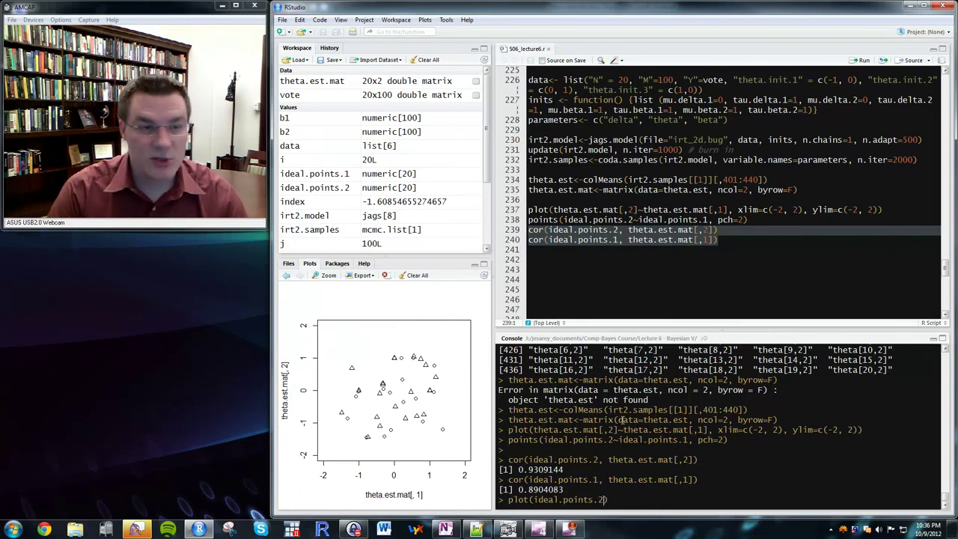
type("~theta.est.mat")
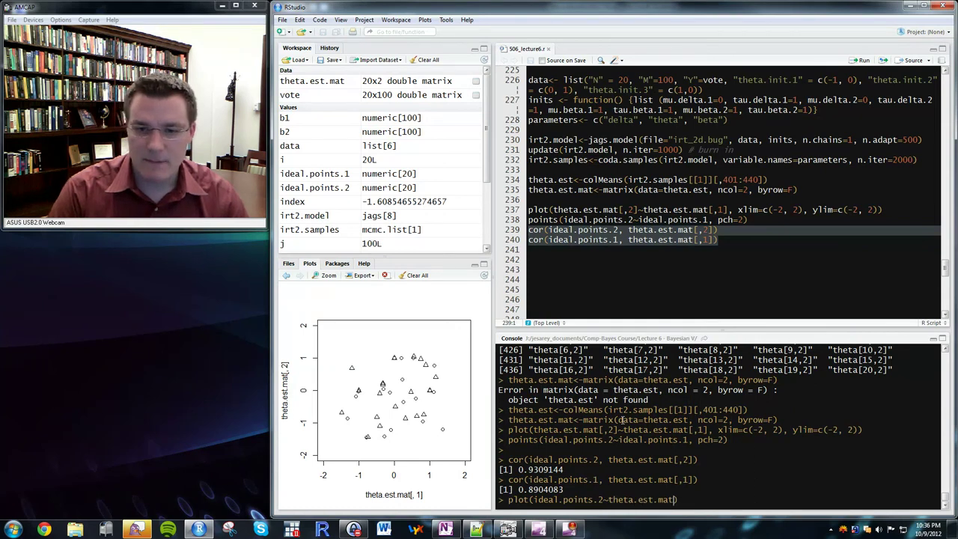
type("[,2]")
key("Return")
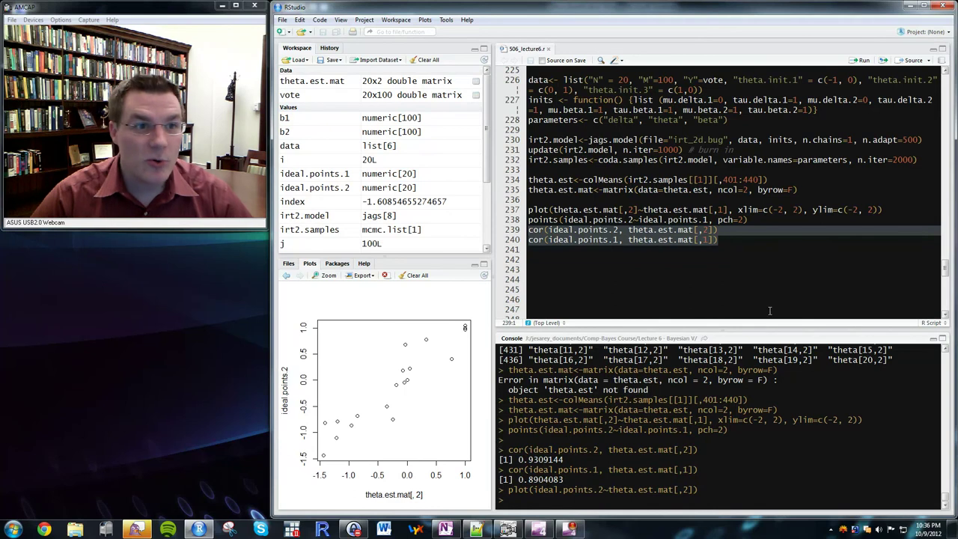
scroll(744, 271, "down", 5)
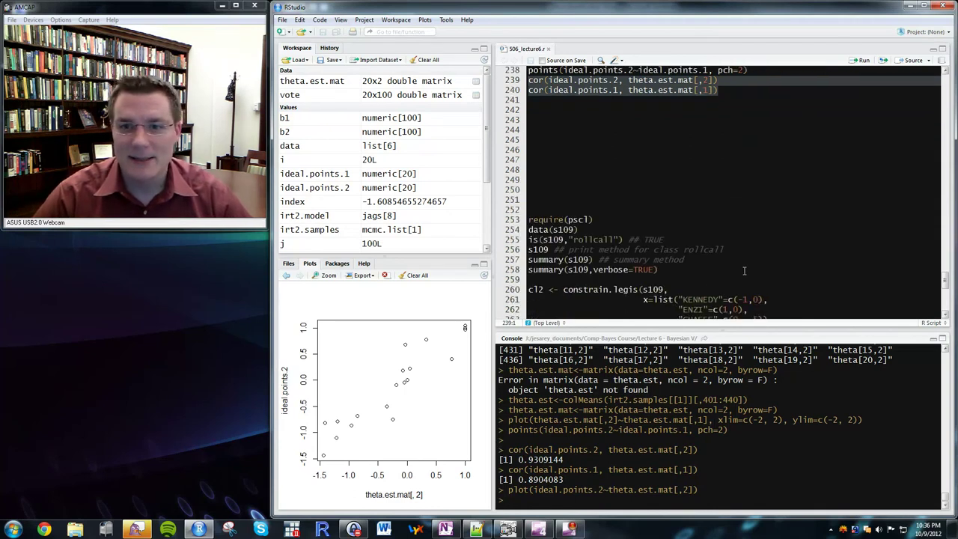
- Scroll the script to line 252 and select the pscl and s109 setup lines 252–258
scroll(724, 250, "down", 2)
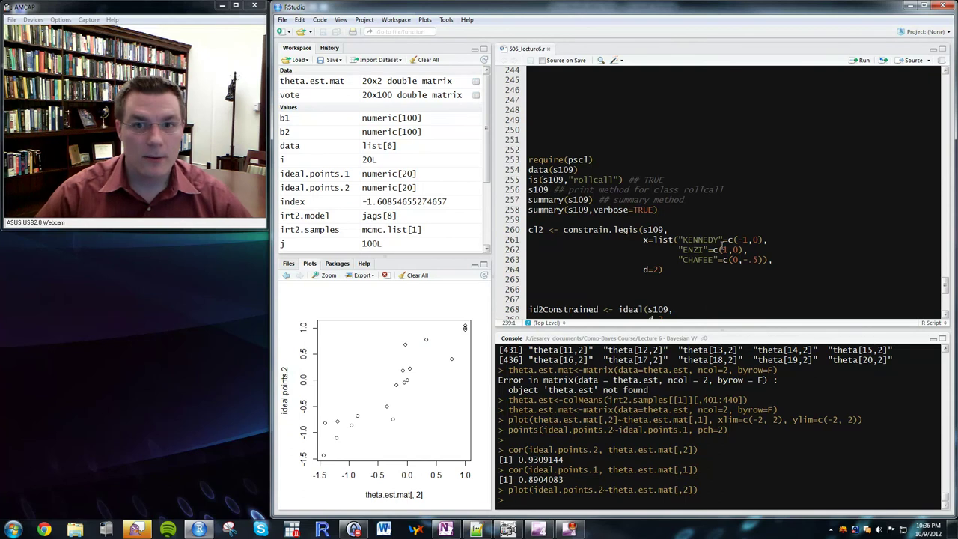
scroll(711, 232, "down", 1)
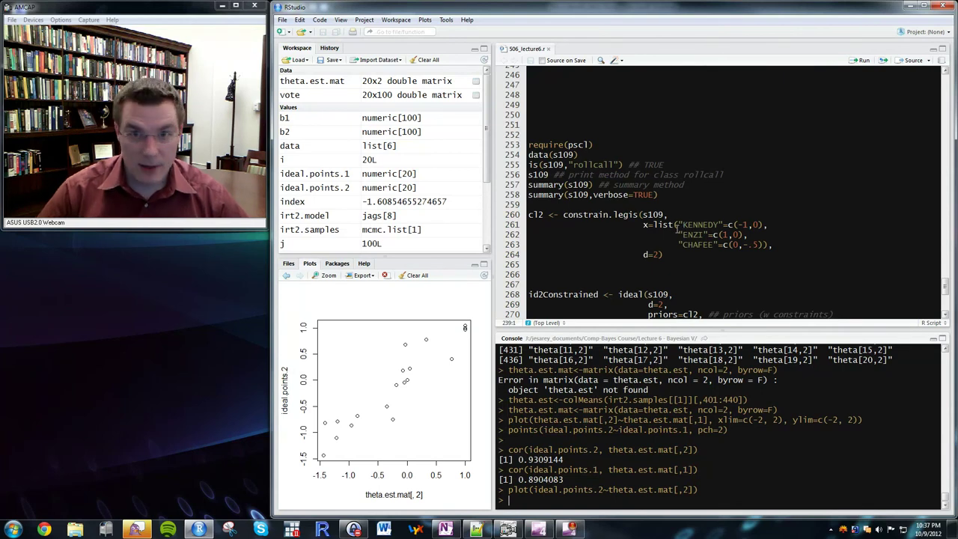
scroll(572, 142, "down", 2)
left_click(550, 91)
left_click_drag(551, 91, 499, 169)
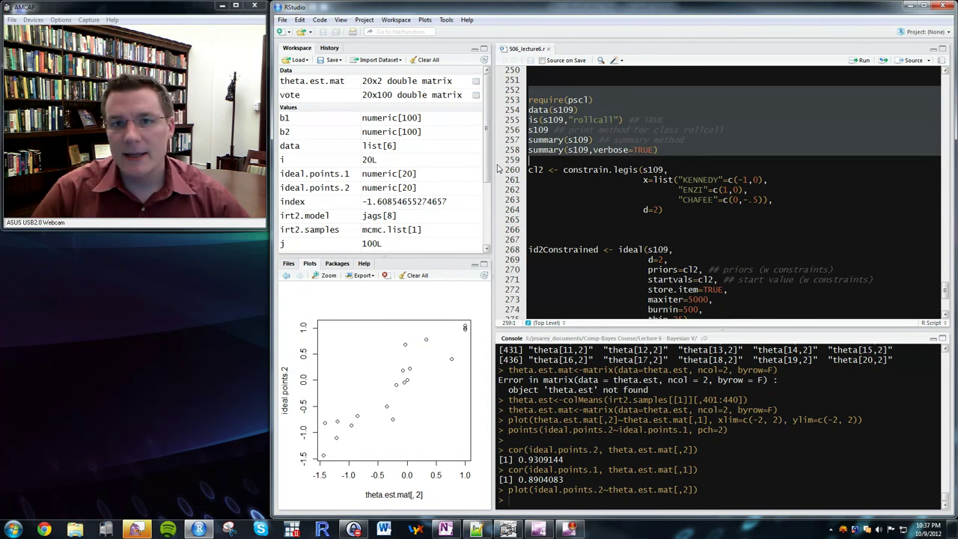
- Run require(pscl), data(s109) and is(s109,"rollcall"), which returns TRUE
key("Up")
key("Up")
key("Up")
key("Up")
key("ctrl+Return")
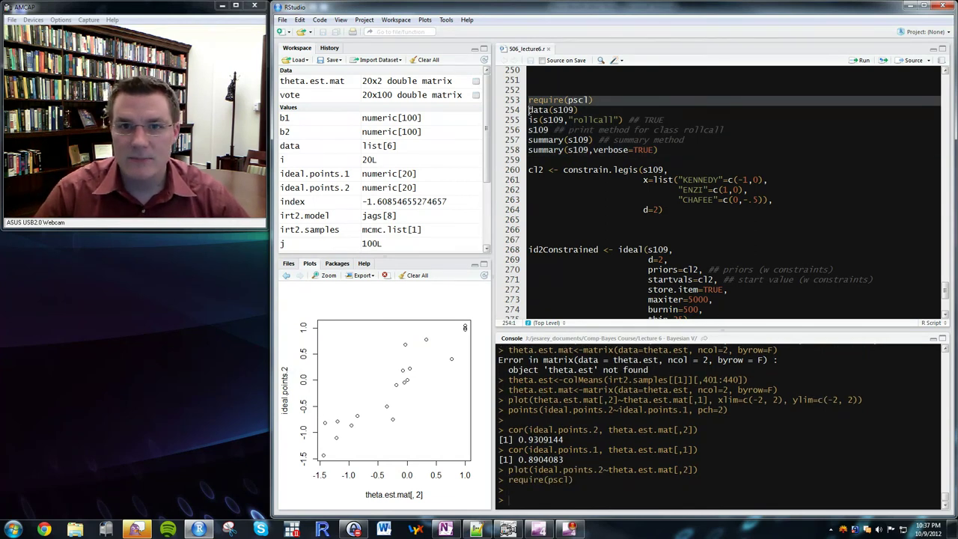
key("ctrl+Return")
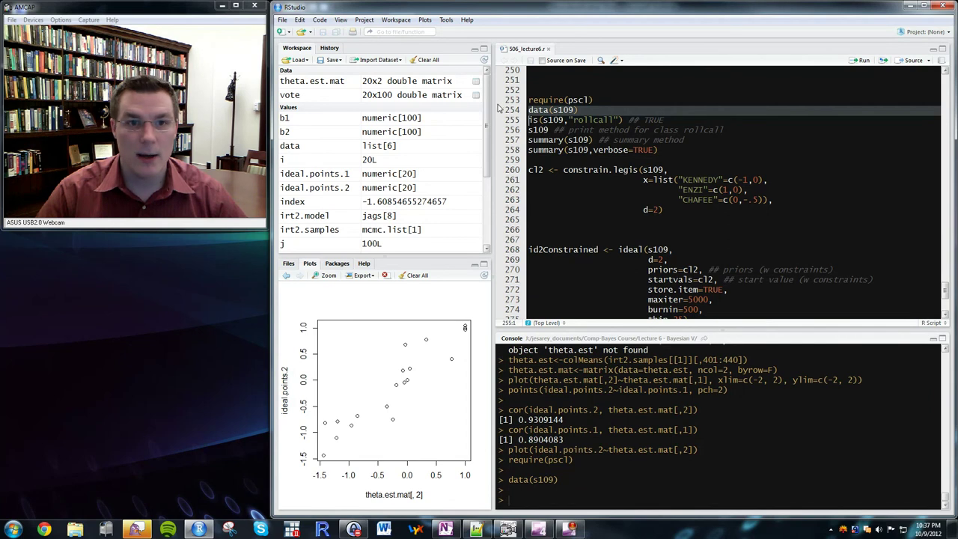
left_click_drag(490, 110, 473, 78)
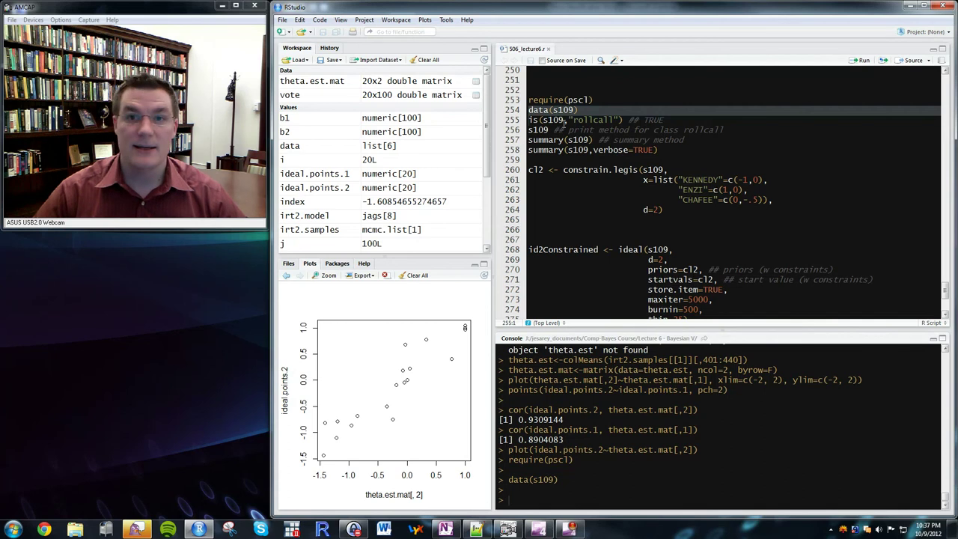
key("ctrl+Return")
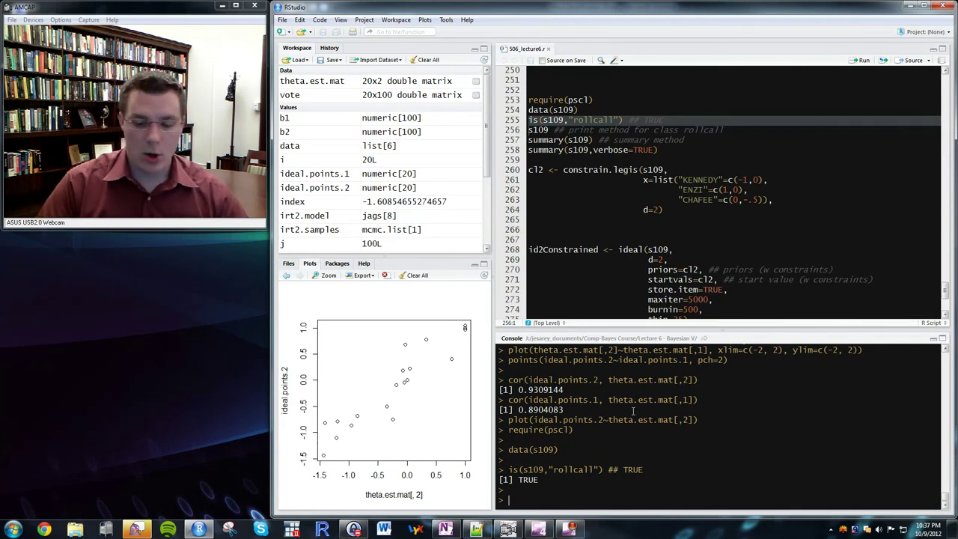
- Open the ?rollcall help page and read through its documentation
type("?rollcall")
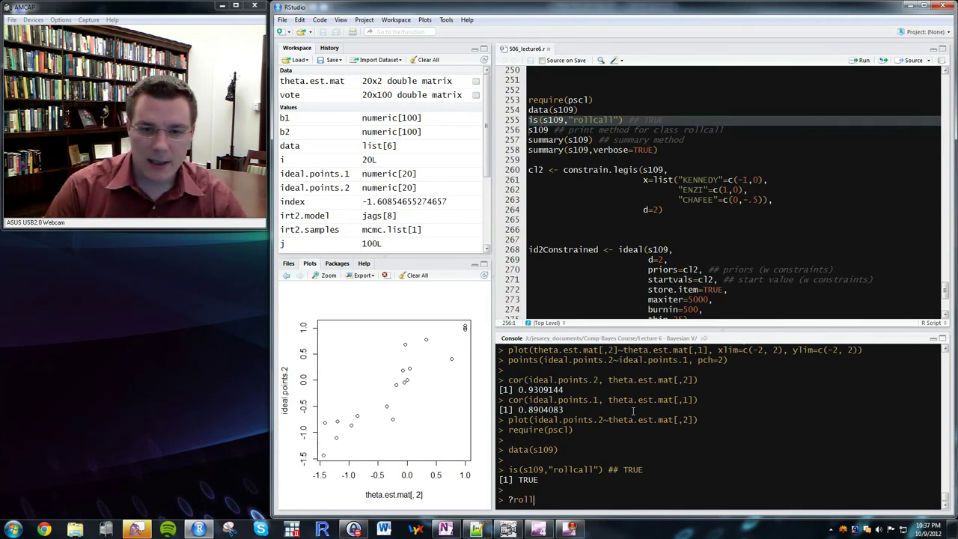
key("Return")
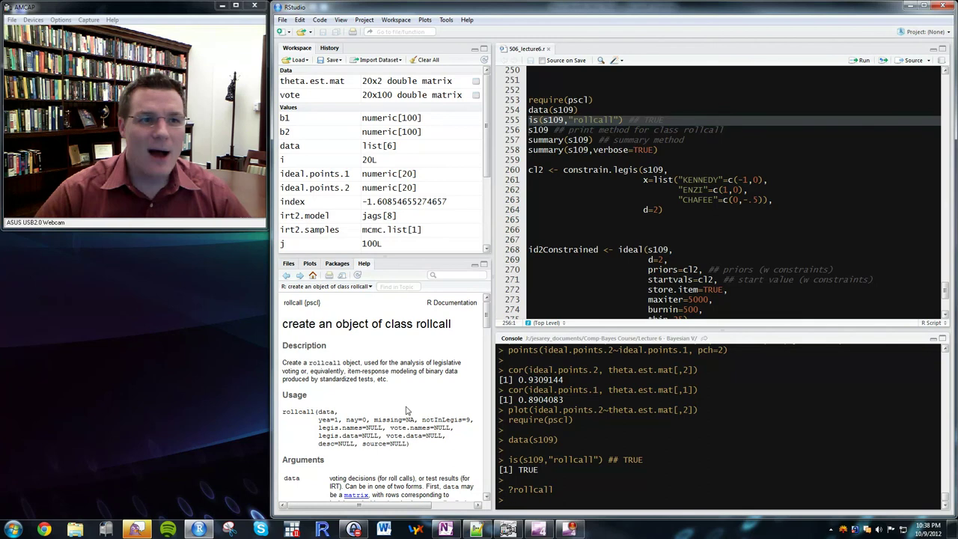
scroll(428, 382, "down", 6)
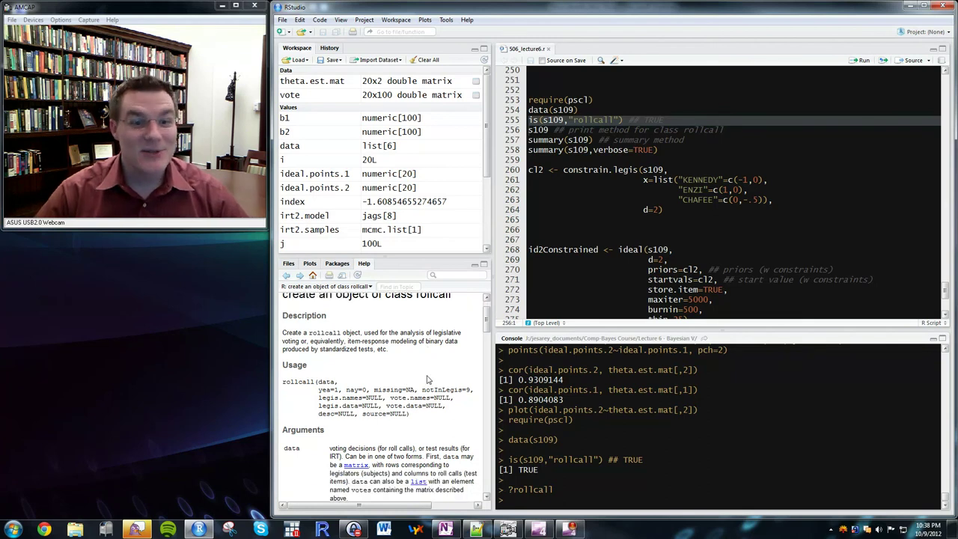
scroll(428, 382, "down", 10)
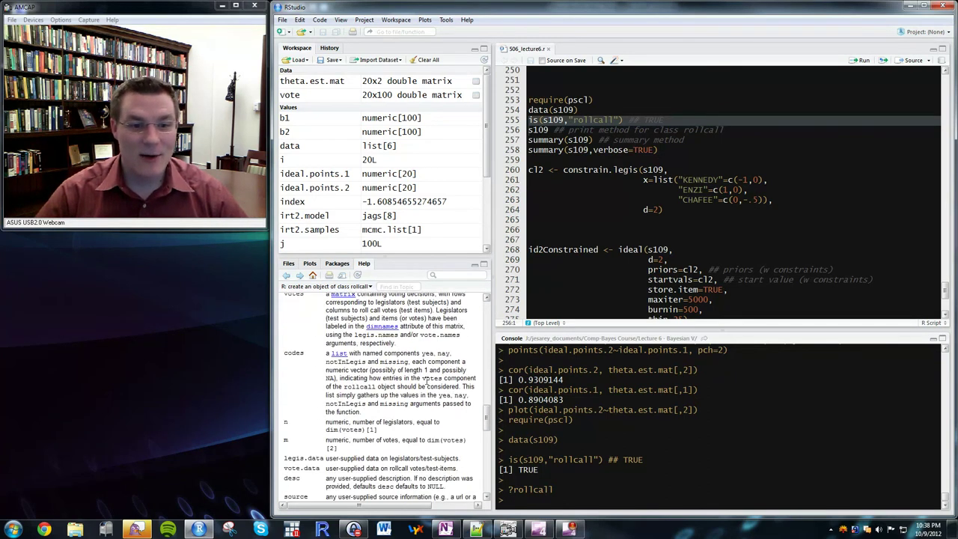
scroll(427, 383, "down", 5)
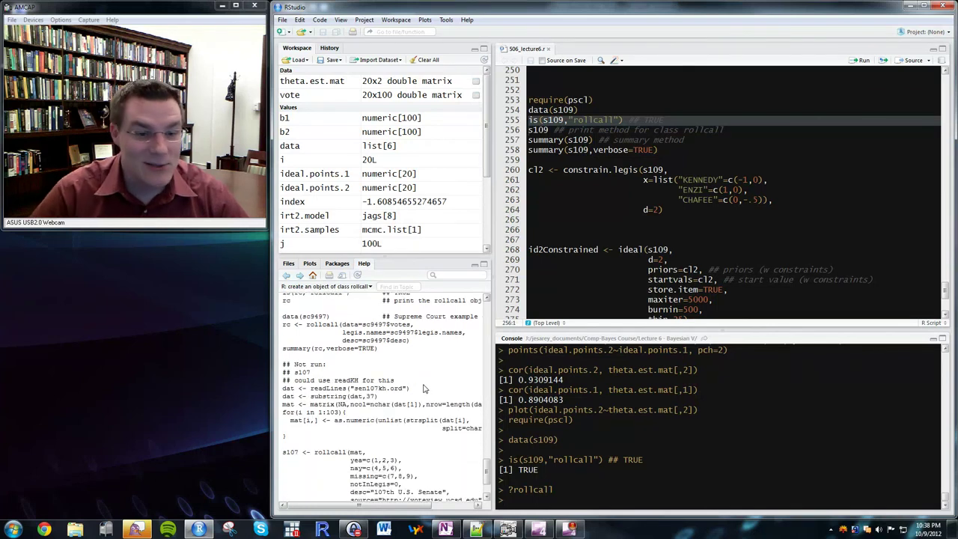
scroll(423, 389, "down", 3)
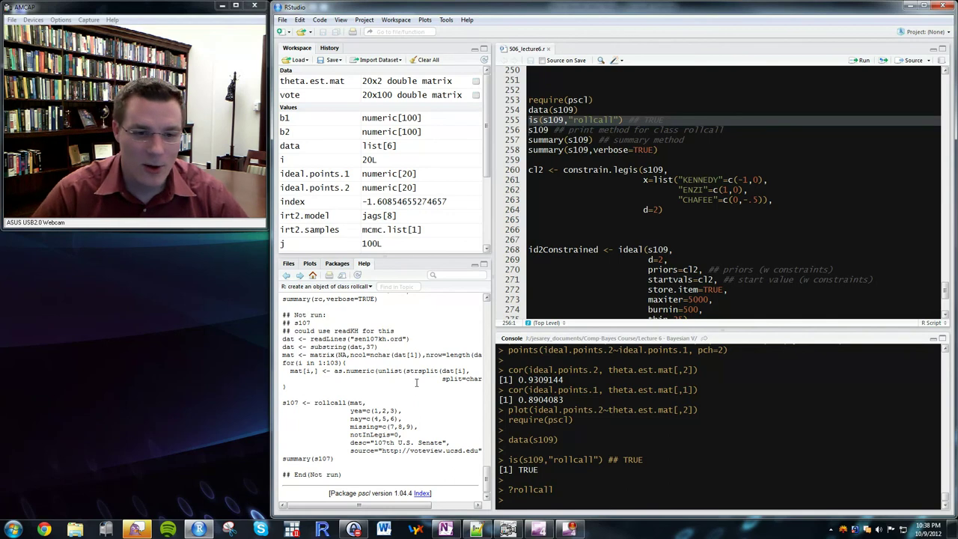
scroll(416, 383, "up", 8)
scroll(416, 389, "up", 1)
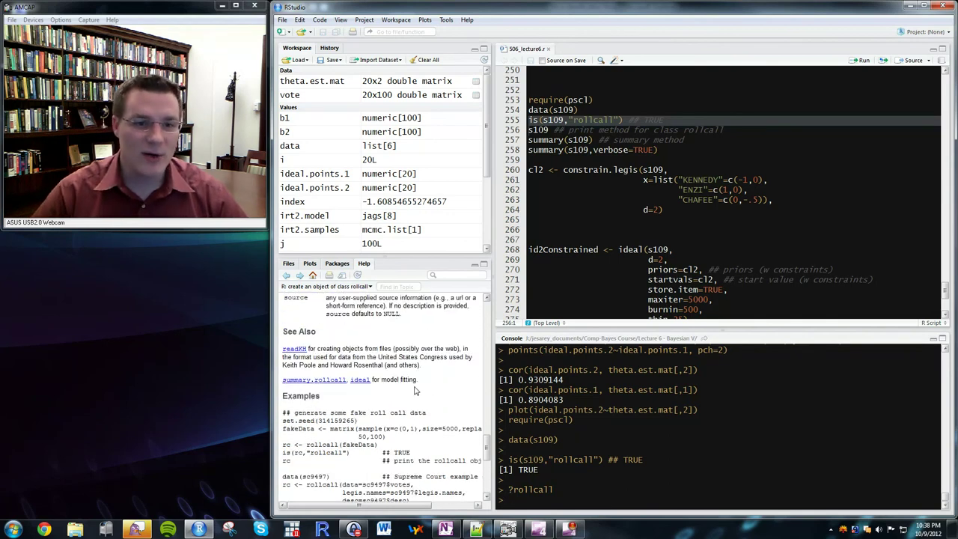
scroll(416, 390, "up", 4)
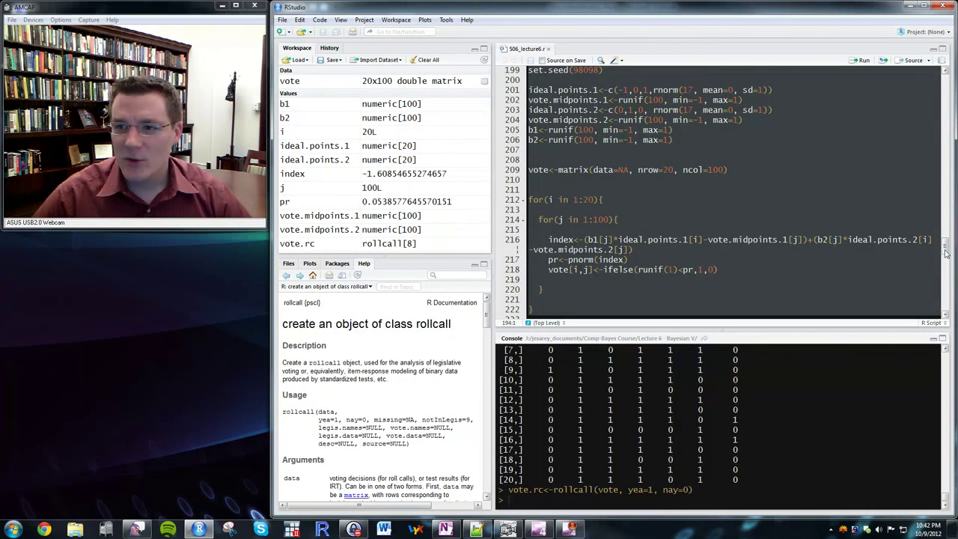
left_click_drag(947, 257, 947, 272)
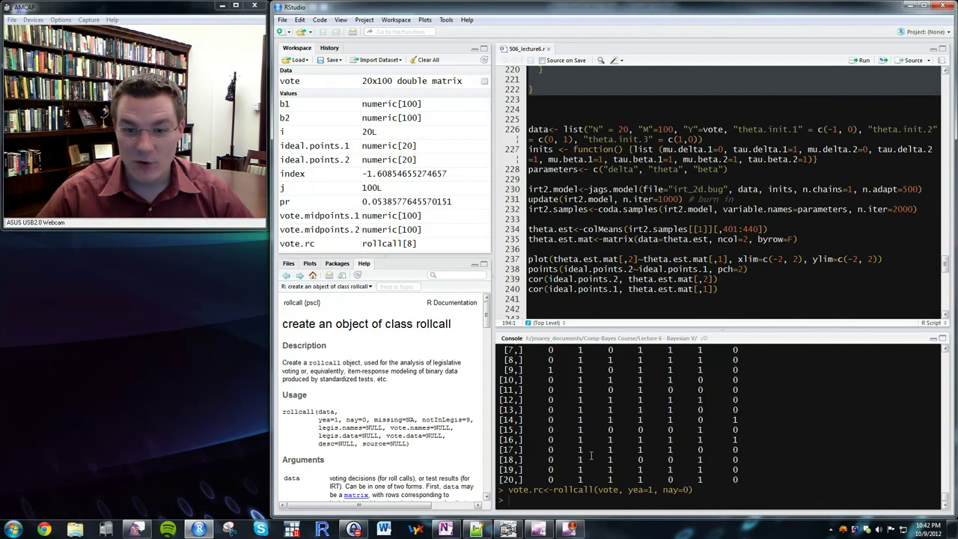
double_click(567, 489)
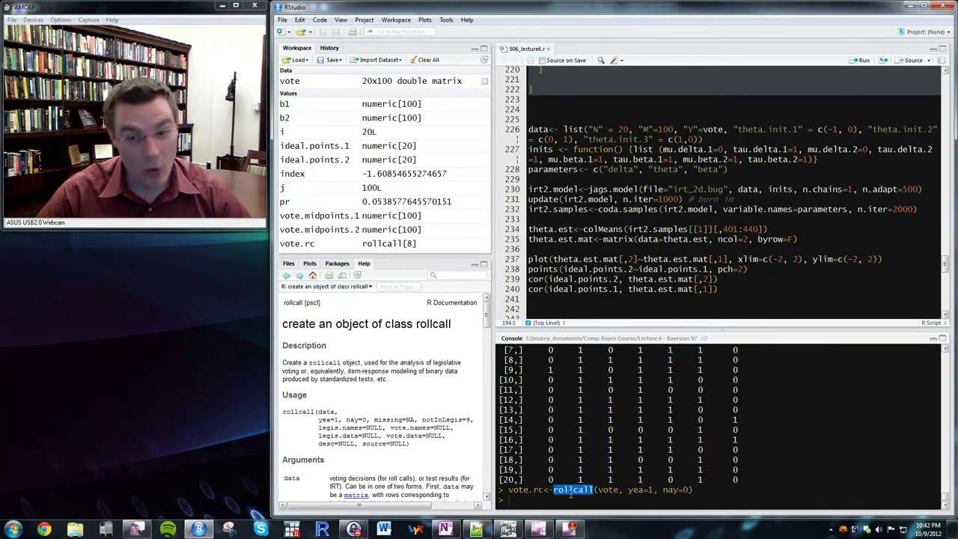
left_click_drag(509, 489, 627, 490)
left_click(615, 488)
double_click(615, 489)
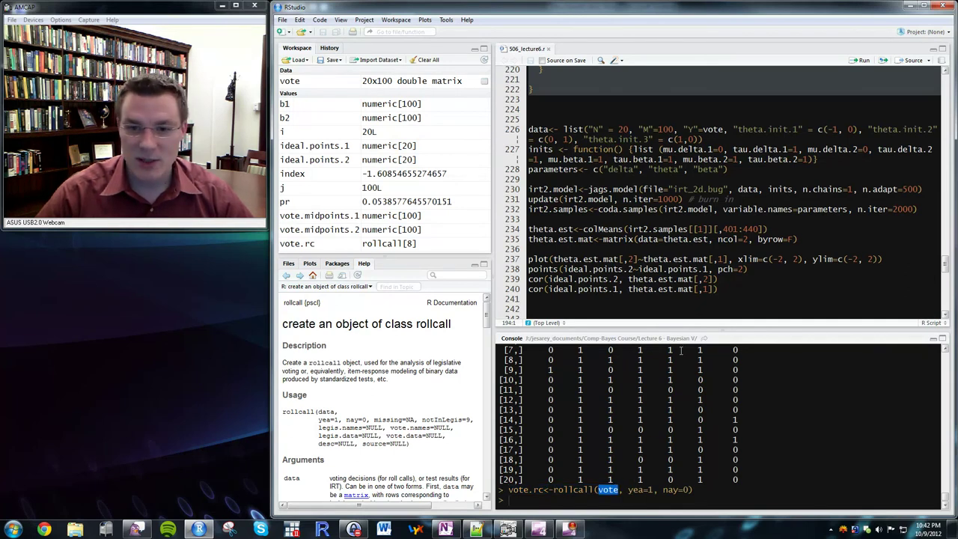
left_click(630, 490)
left_click_drag(628, 489, 696, 489)
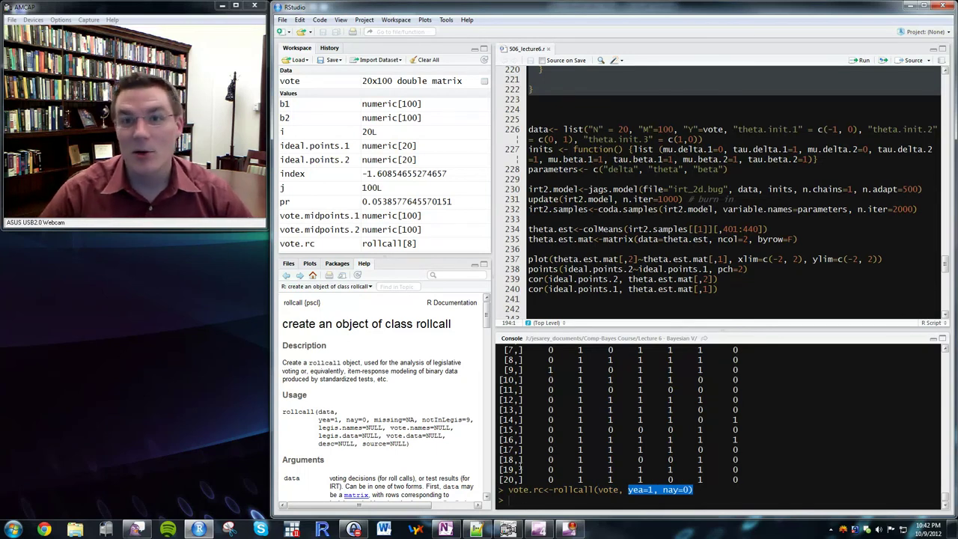
scroll(614, 177, "down", 8)
scroll(614, 177, "down", 2)
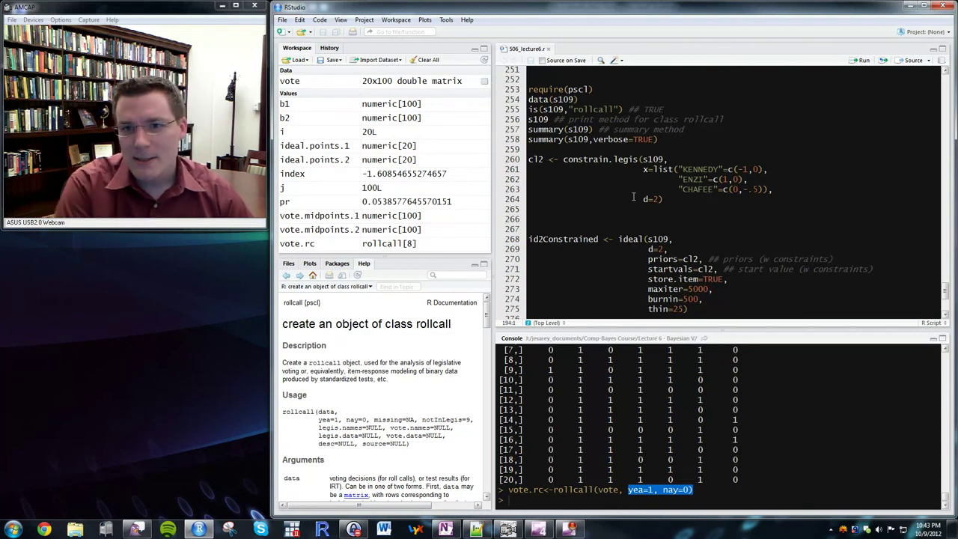
left_click(686, 148)
- Run lines 252–258 and review summary(s109, verbose=TRUE): 40207 yea (61.1%), 22650 nay (34.4%)
key("shift+Up")
key("shift+Up")
key("shift+Up")
key("shift+Up")
key("shift+Up")
key("shift+Up")
key("shift+Up")
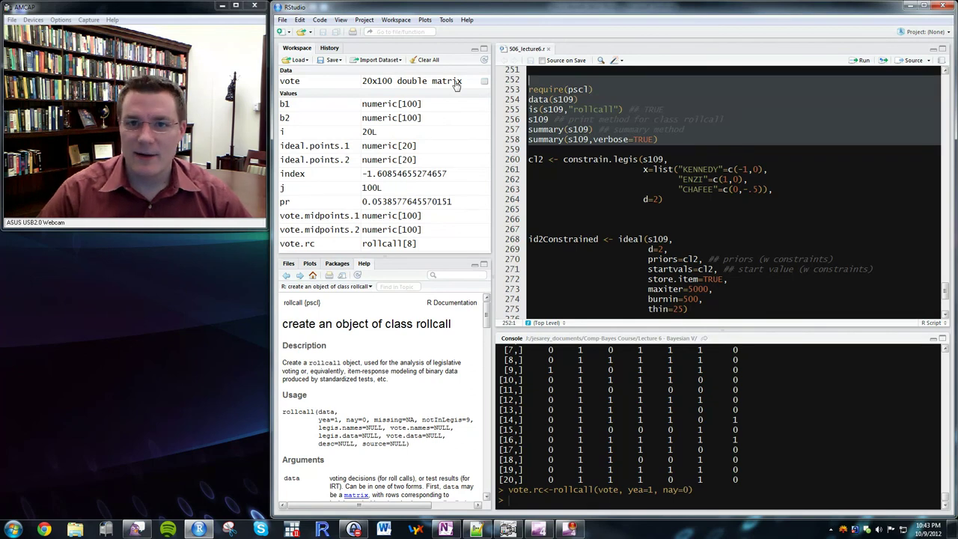
key("ctrl+Return")
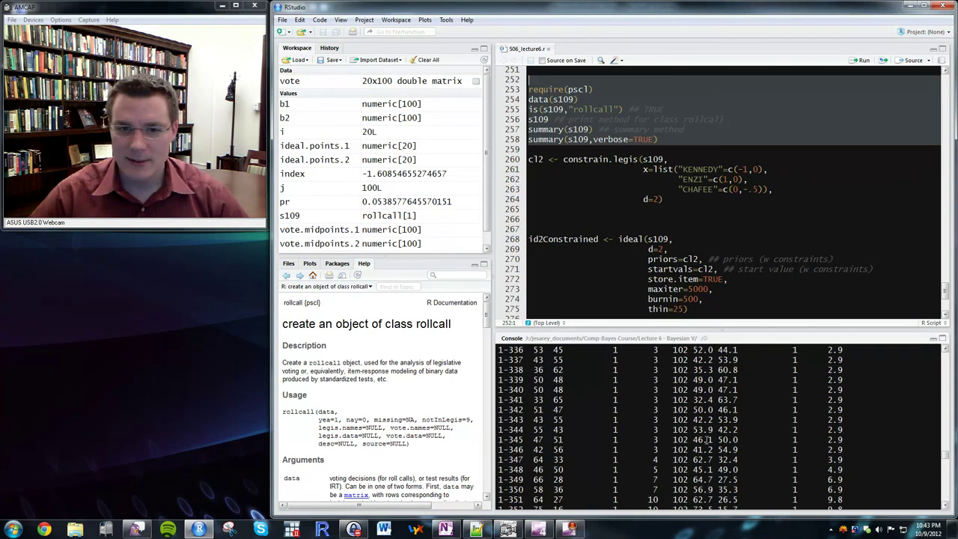
left_click_drag(950, 457, 944, 412)
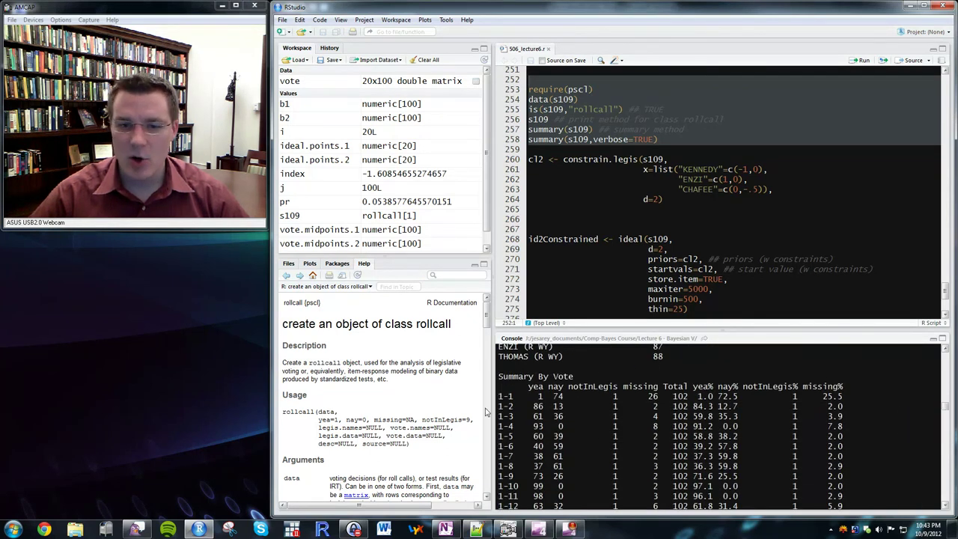
scroll(516, 419, "down", 1)
scroll(524, 416, "up", 1)
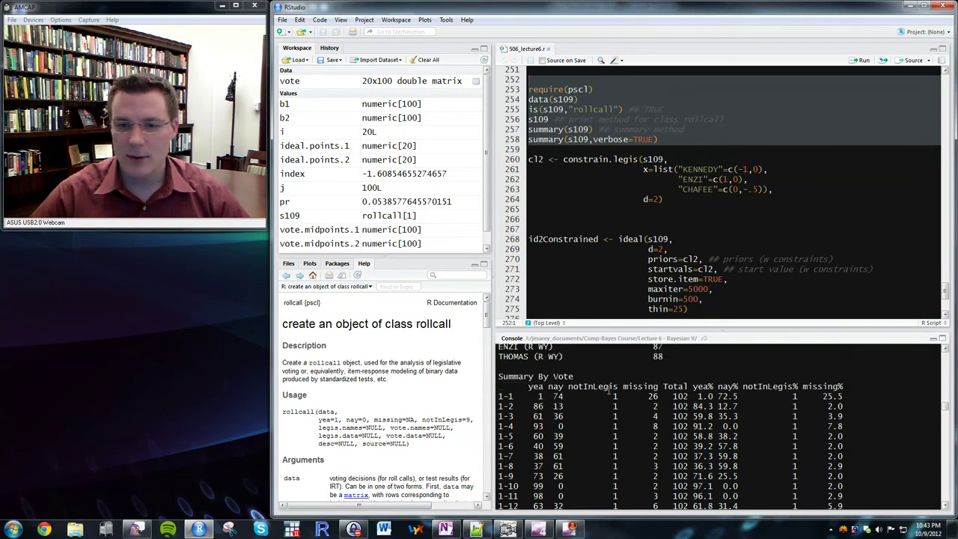
scroll(590, 405, "down", 1)
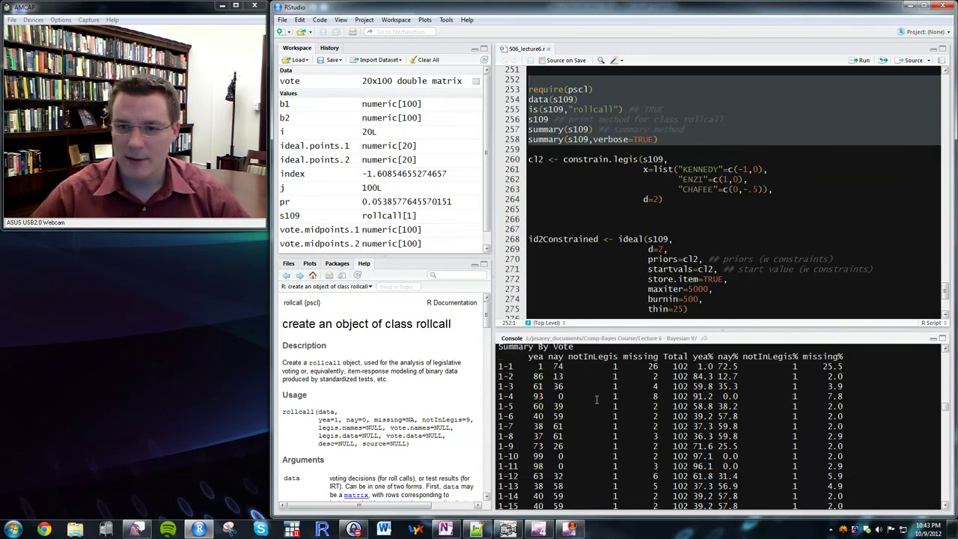
scroll(689, 390, "down", 15)
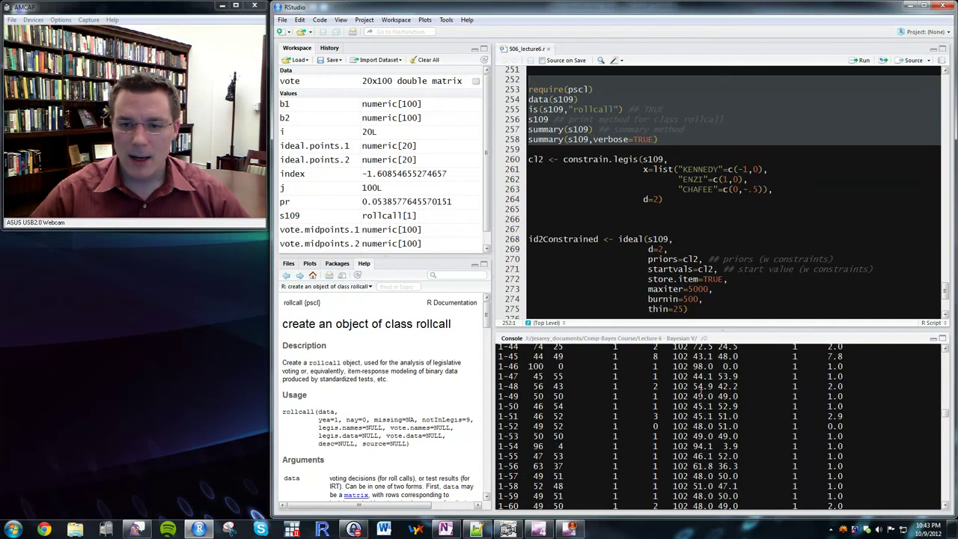
scroll(671, 395, "up", 16)
scroll(560, 405, "down", 4)
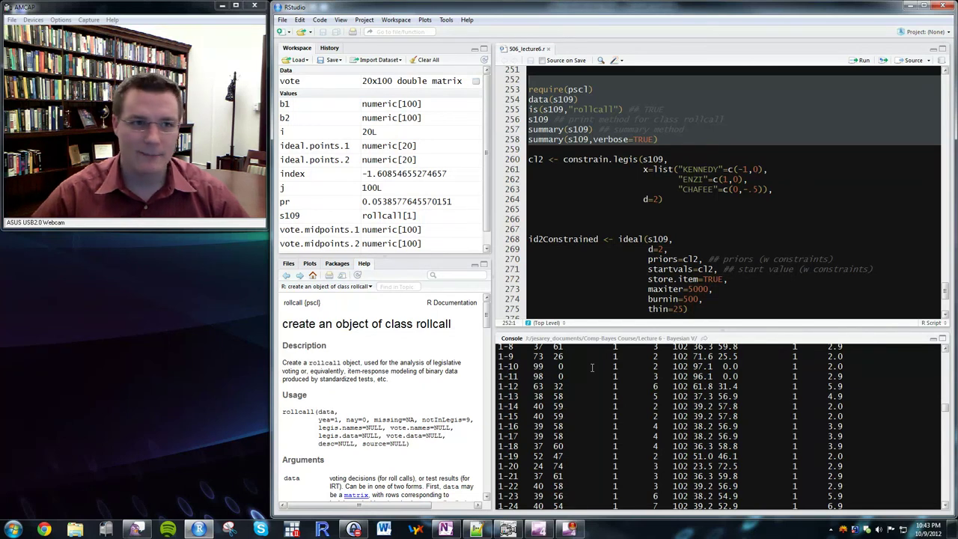
scroll(587, 438, "down", 2)
scroll(586, 440, "down", 1)
scroll(555, 447, "down", 1)
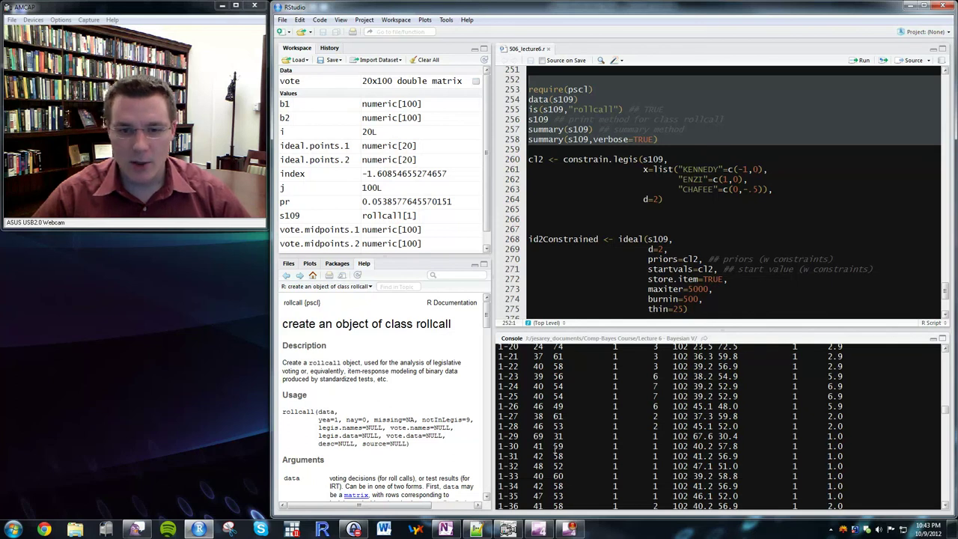
scroll(555, 447, "down", 1)
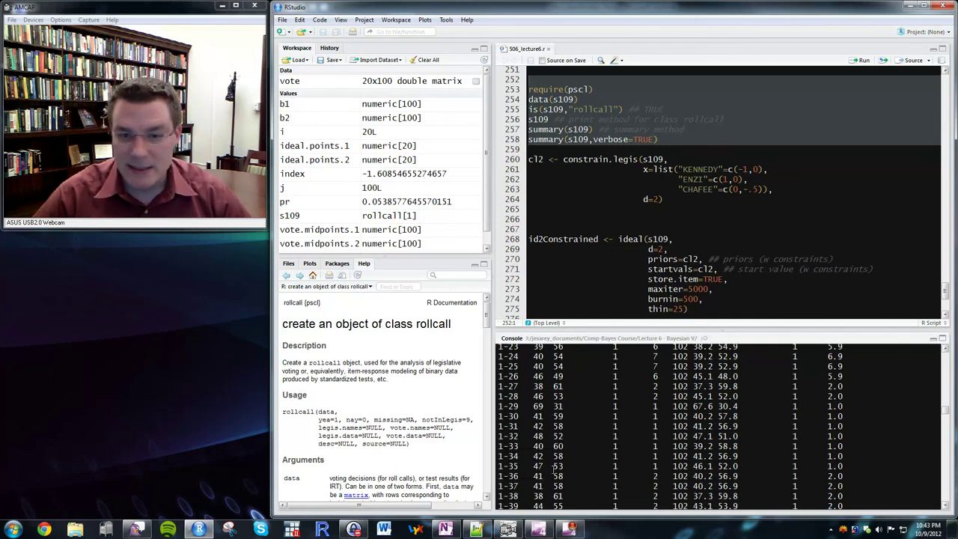
scroll(547, 460, "down", 1)
scroll(547, 461, "down", 5)
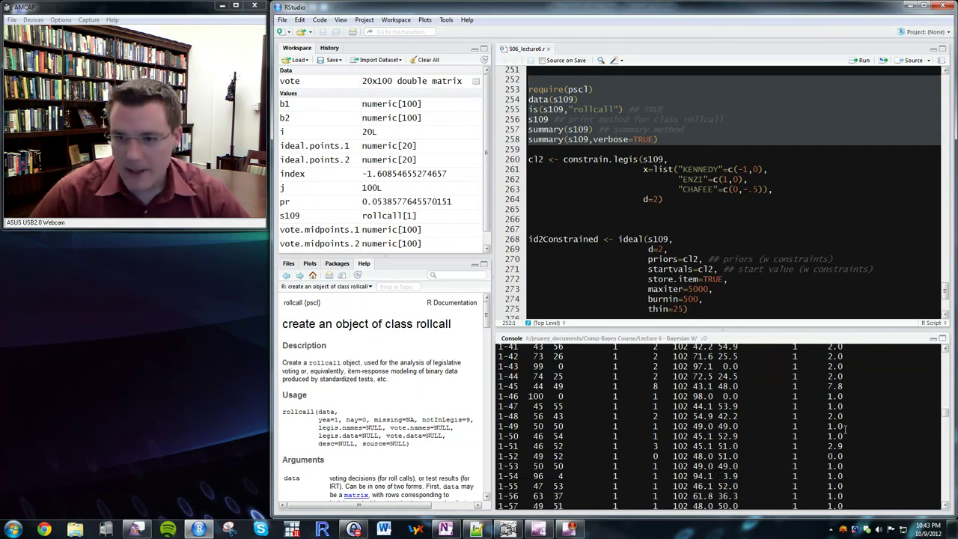
left_click_drag(946, 417, 947, 407)
scroll(805, 408, "up", 15)
scroll(805, 409, "up", 20)
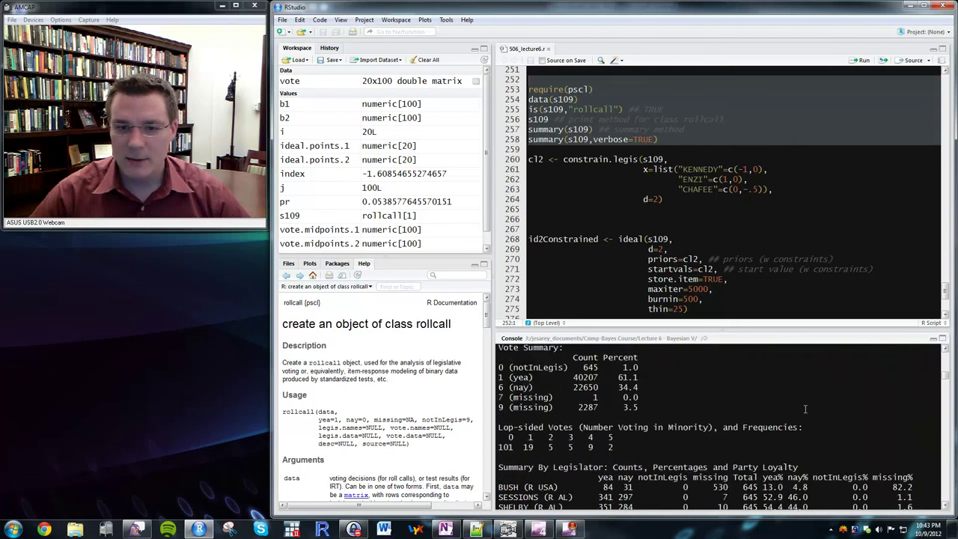
scroll(804, 408, "down", 2)
scroll(504, 429, "down", 2)
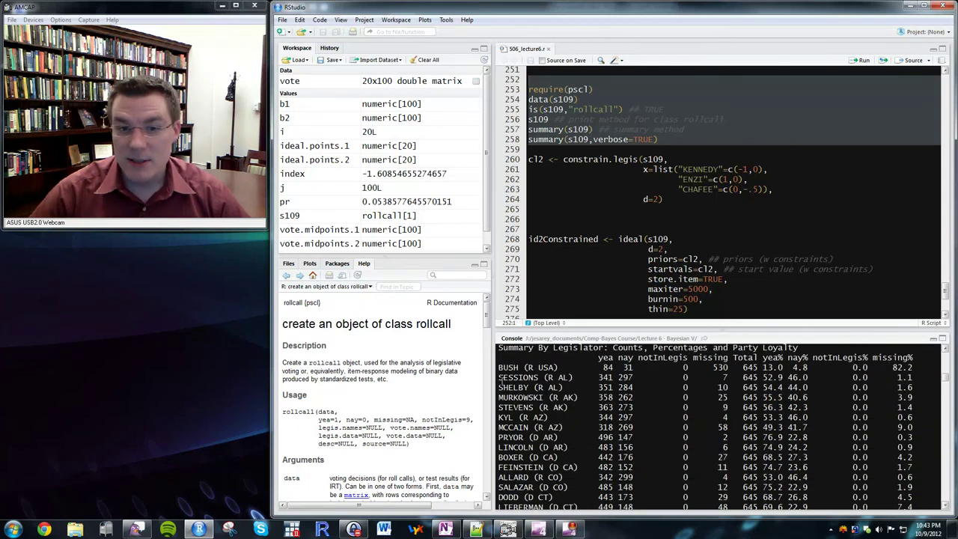
double_click(602, 377)
left_click_drag(618, 378, 635, 380)
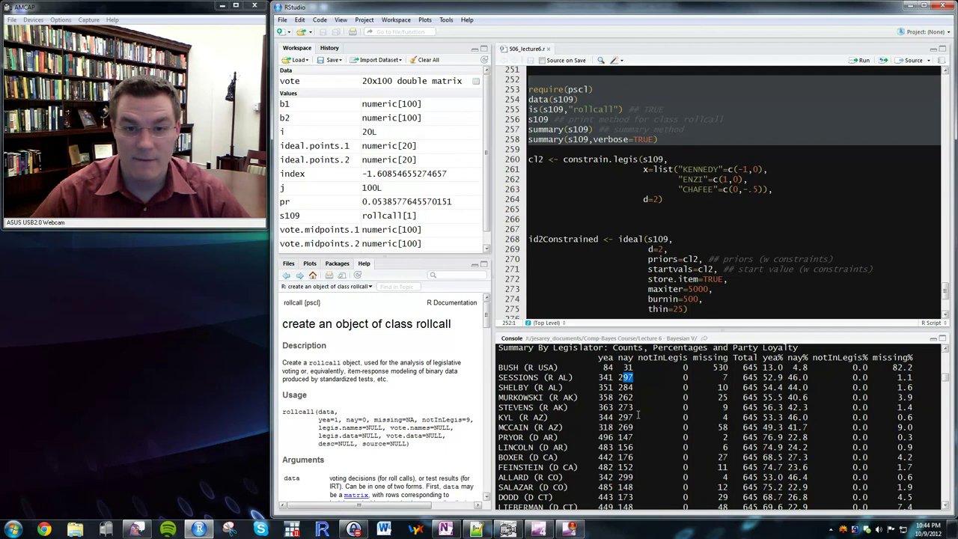
left_click_drag(498, 387, 529, 387)
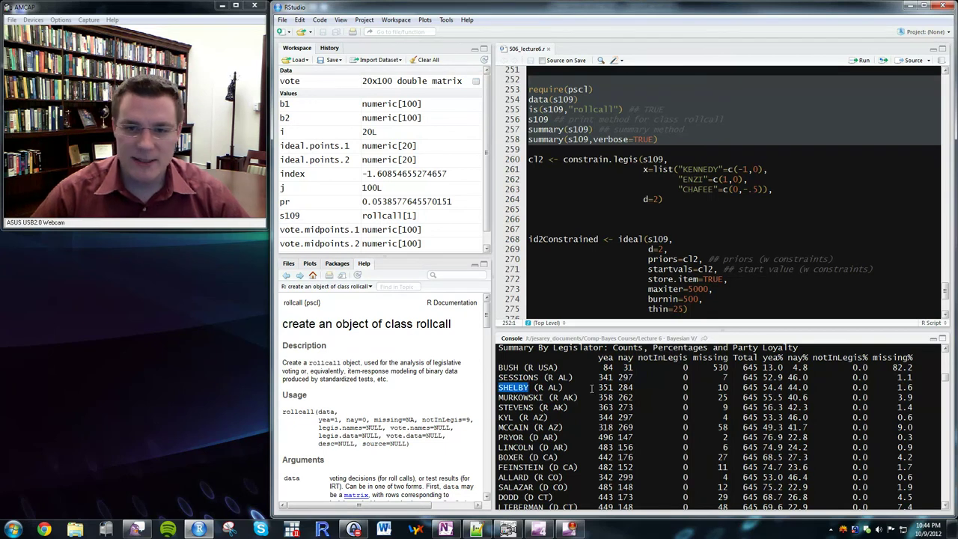
triple_click(604, 387)
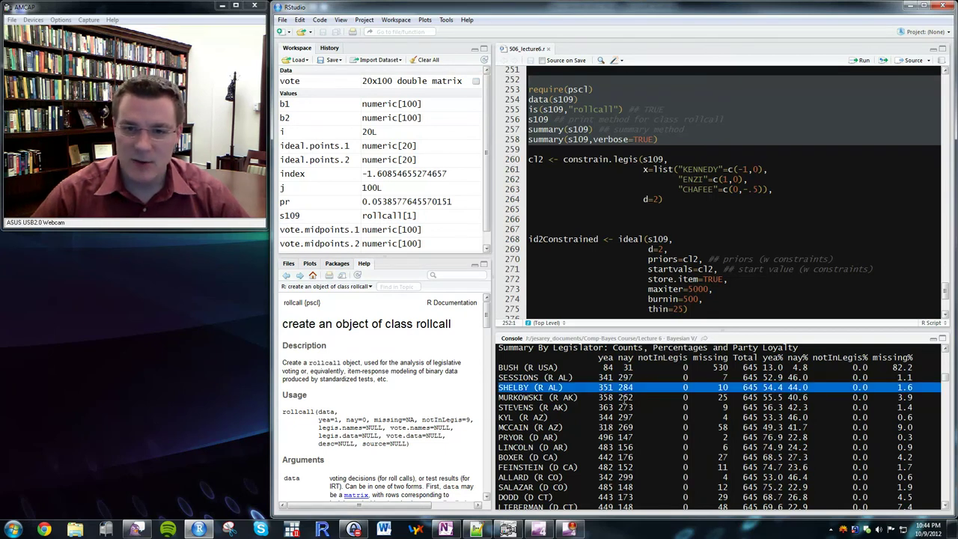
double_click(604, 387)
left_click_drag(618, 386, 633, 387)
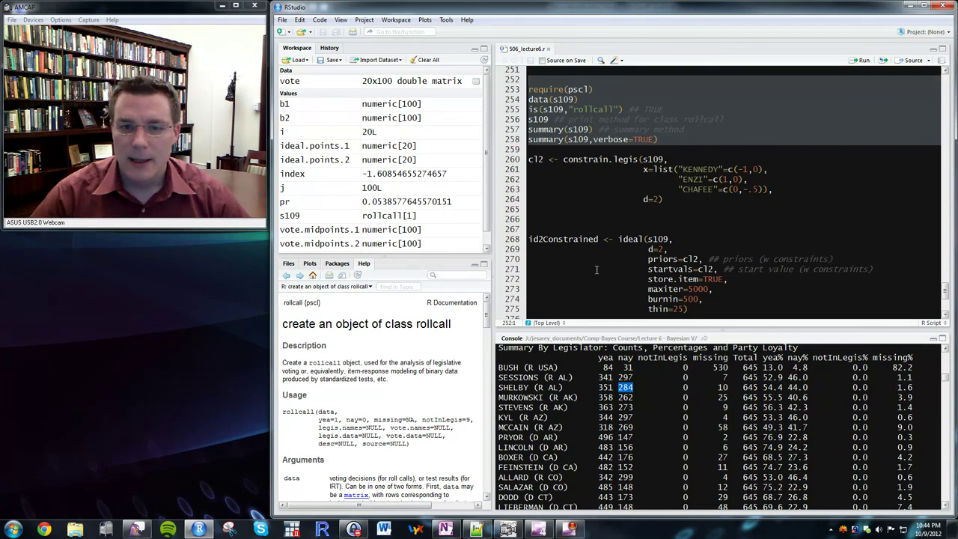
scroll(596, 269, "down", 1)
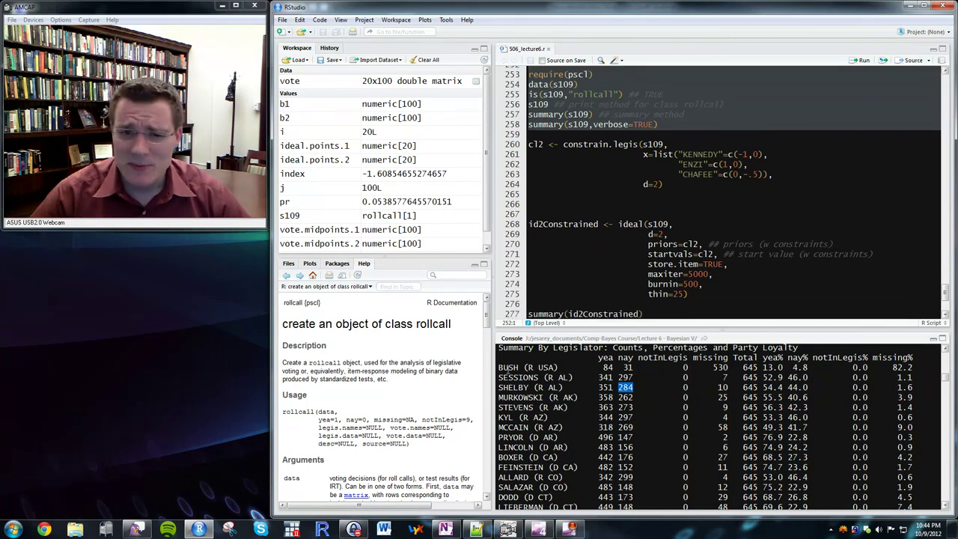
left_click_drag(500, 367, 561, 367)
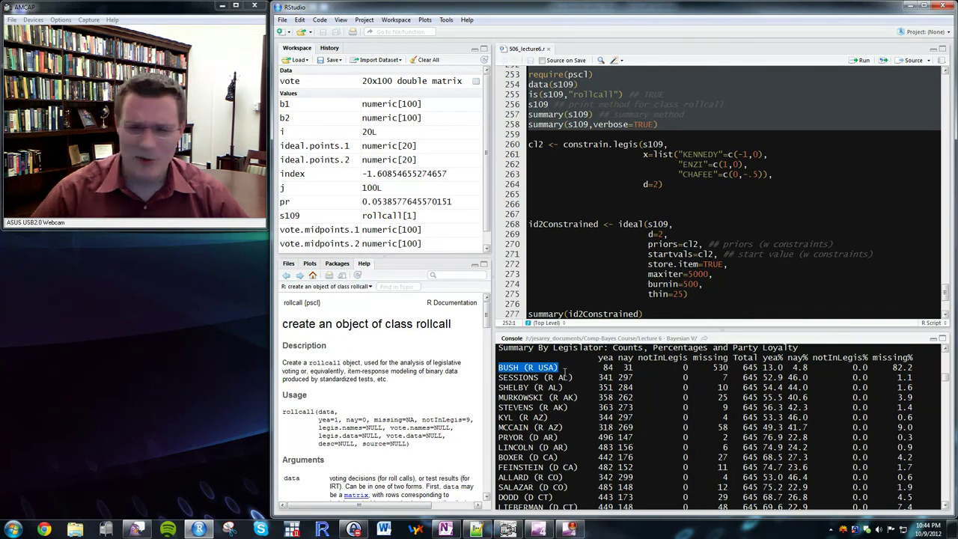
scroll(576, 395, "down", 2)
scroll(576, 395, "up", 2)
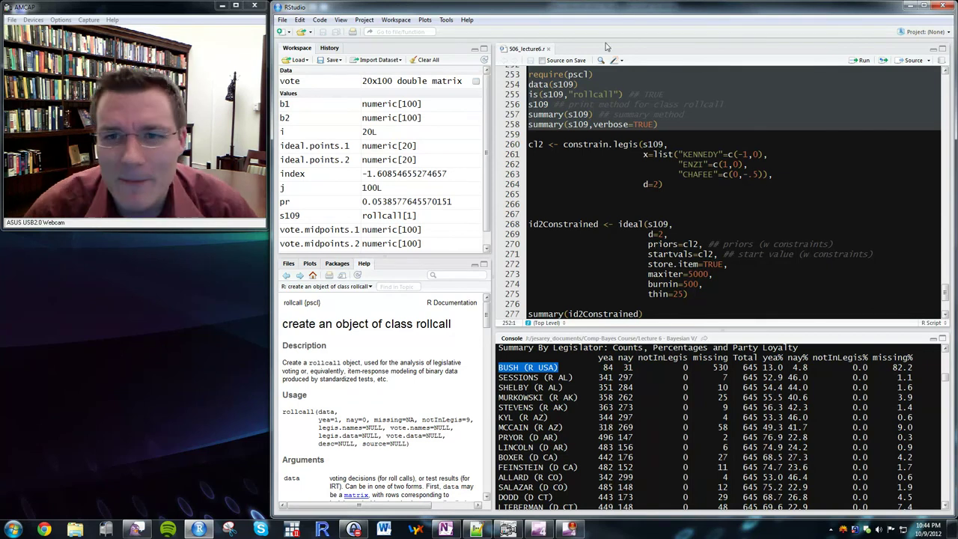
left_click(675, 194)
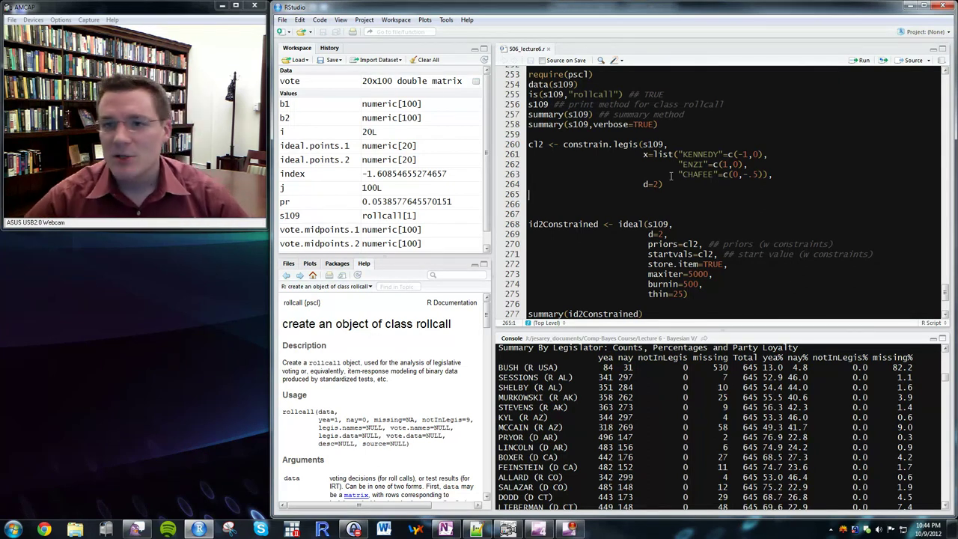
left_click_drag(673, 154, 766, 154)
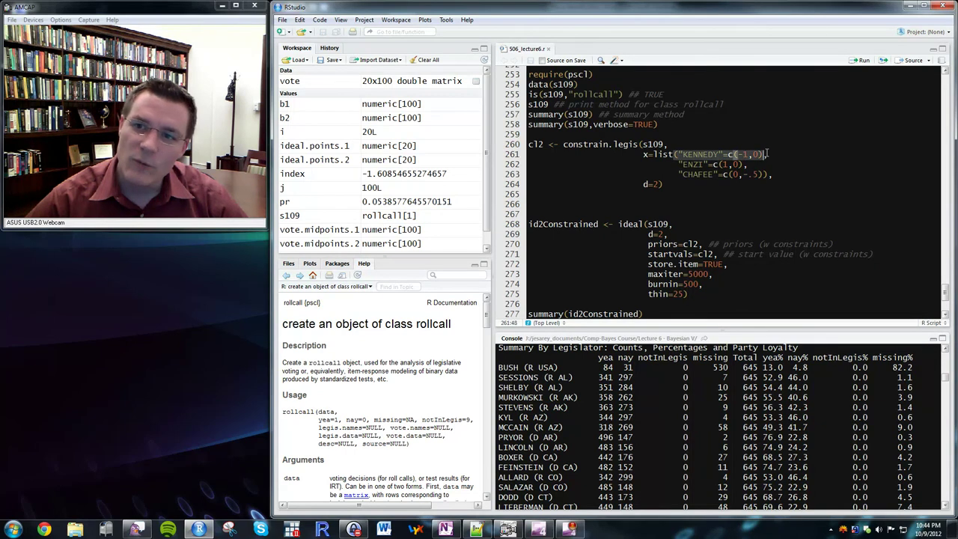
left_click_drag(678, 164, 767, 166)
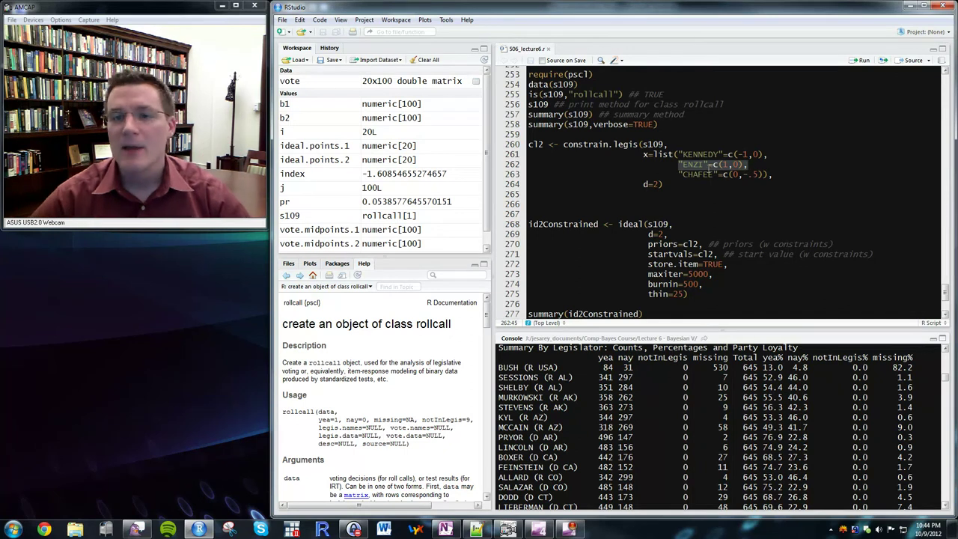
left_click_drag(675, 173, 800, 173)
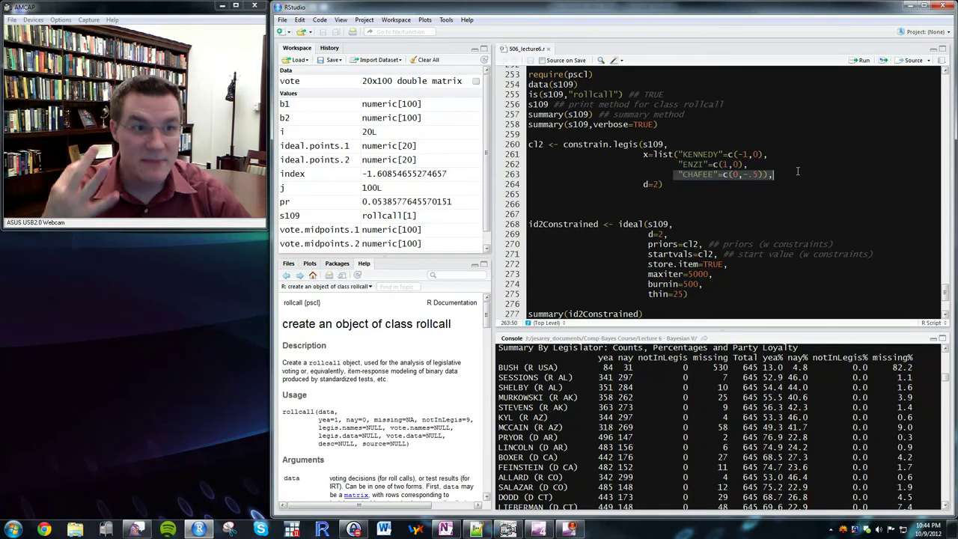
left_click(737, 166)
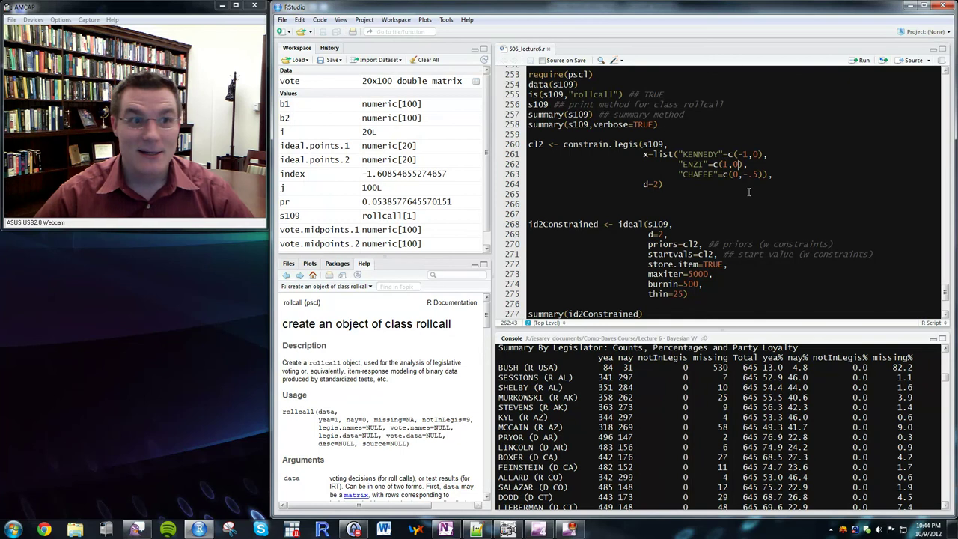
- Run the constrain.legis statement to store KENNEDY, ENZI and CHAFEE constraints as cl2
key("Down")
key("Down")
key("shift+Up")
key("shift+Up")
key("shift+Up")
key("shift+Up")
key("shift+Home")
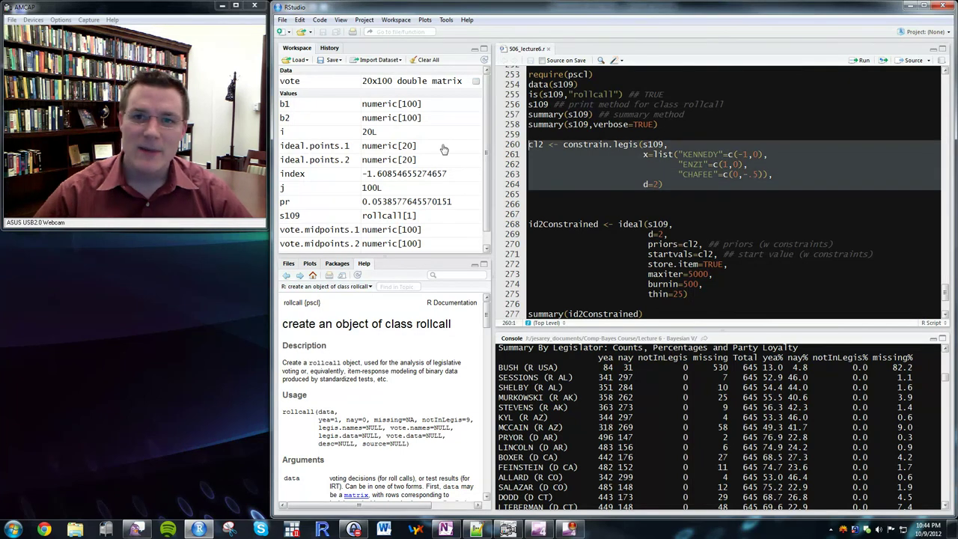
key("ctrl+Return")
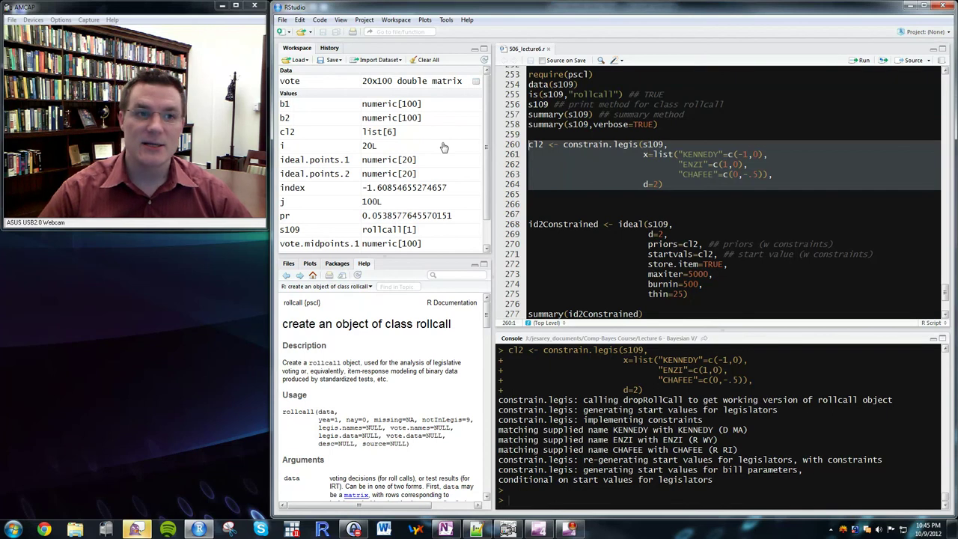
- Scroll down and select the ideal() call that follows
scroll(532, 200, "down", 1)
scroll(700, 280, "down", 1)
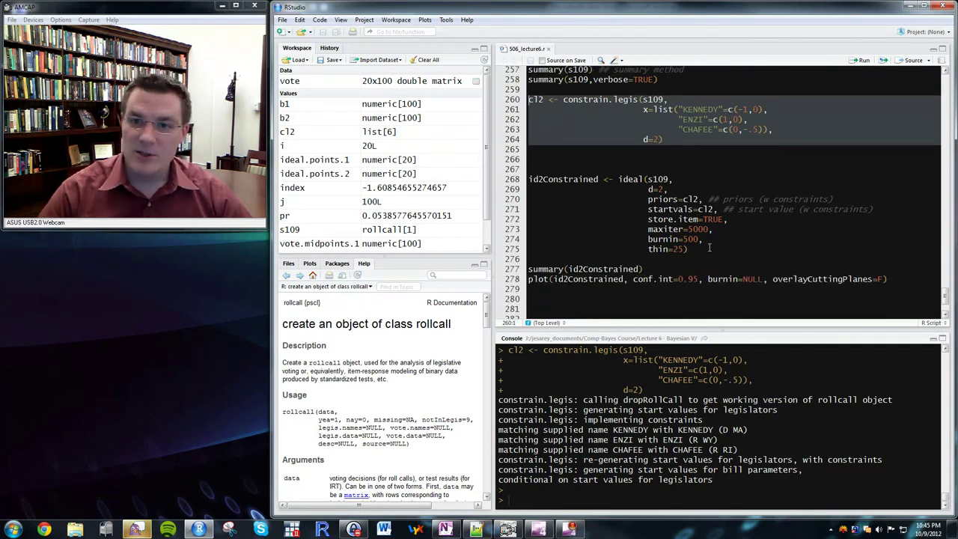
left_click_drag(703, 251, 459, 185)
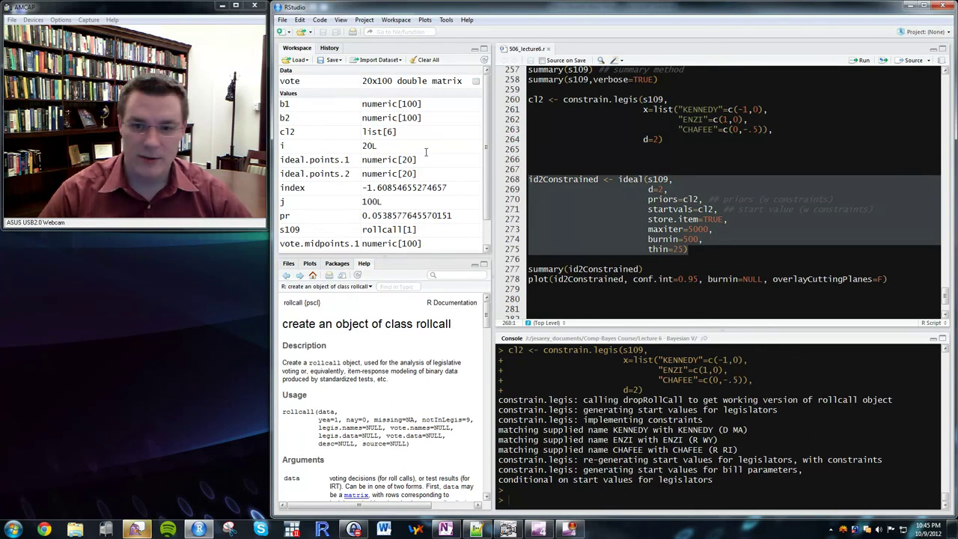
left_click(560, 459)
type("?ideal")
key("Return")
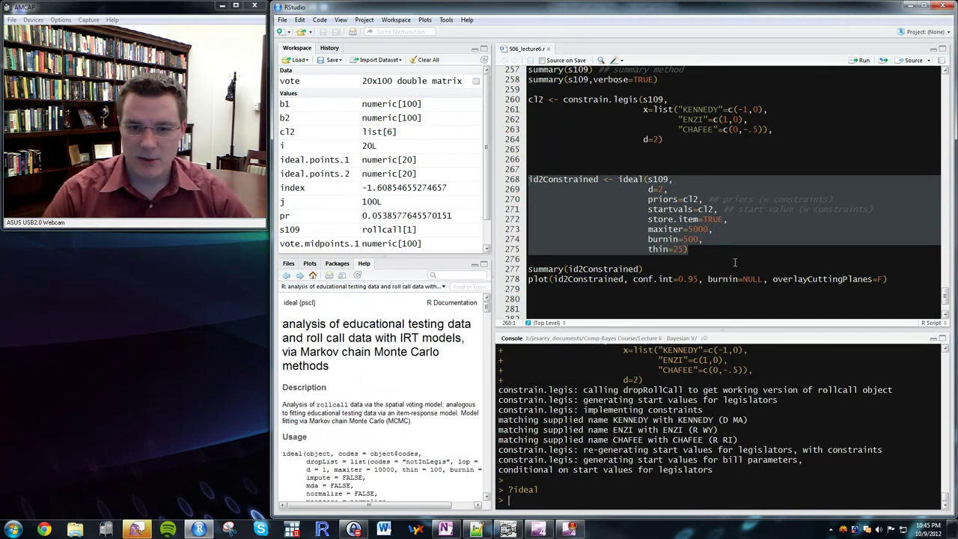
key("ctrl+Return")
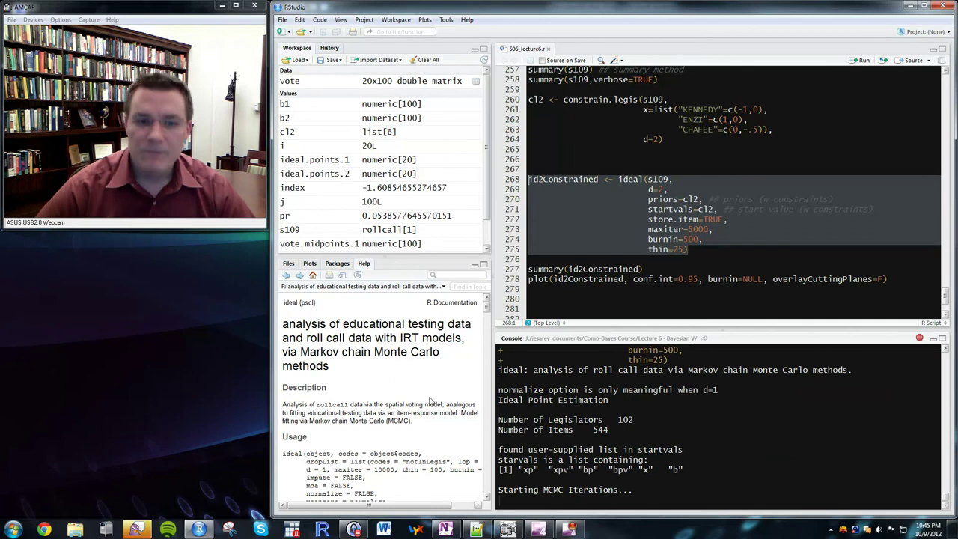
scroll(456, 402, "down", 2)
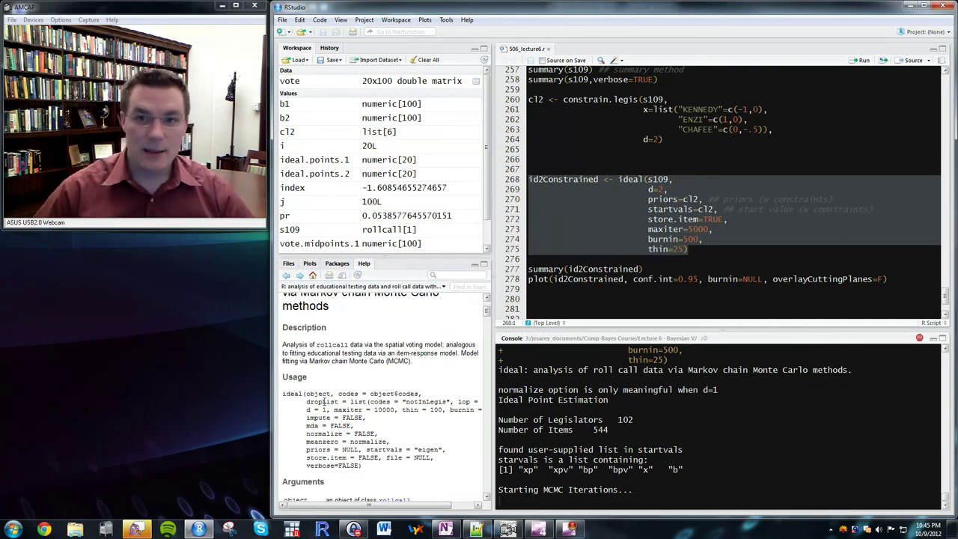
double_click(659, 180)
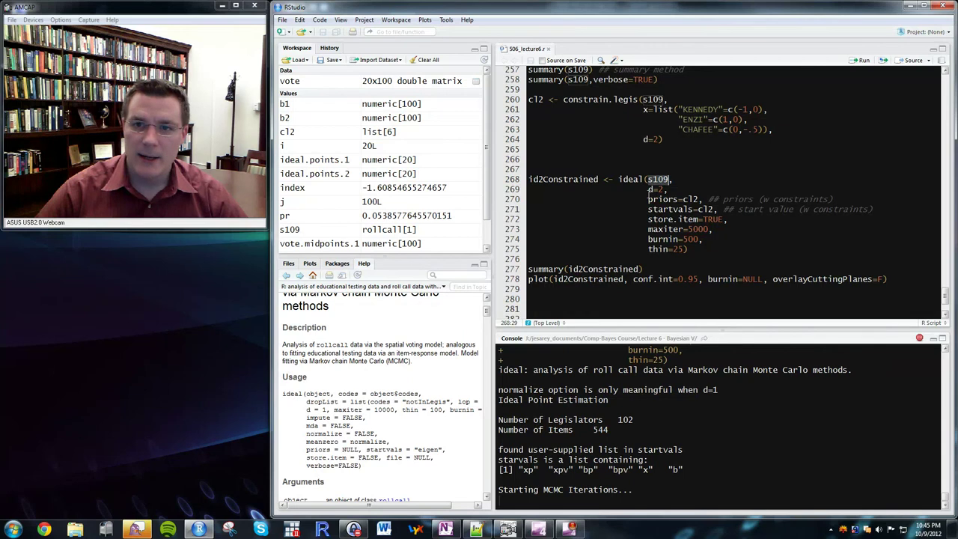
left_click_drag(649, 191, 664, 191)
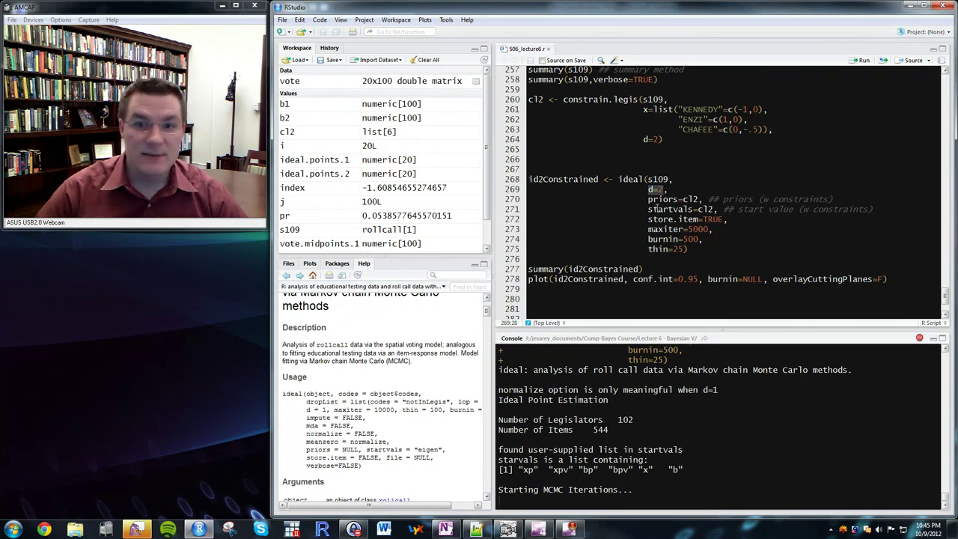
left_click_drag(648, 199, 699, 199)
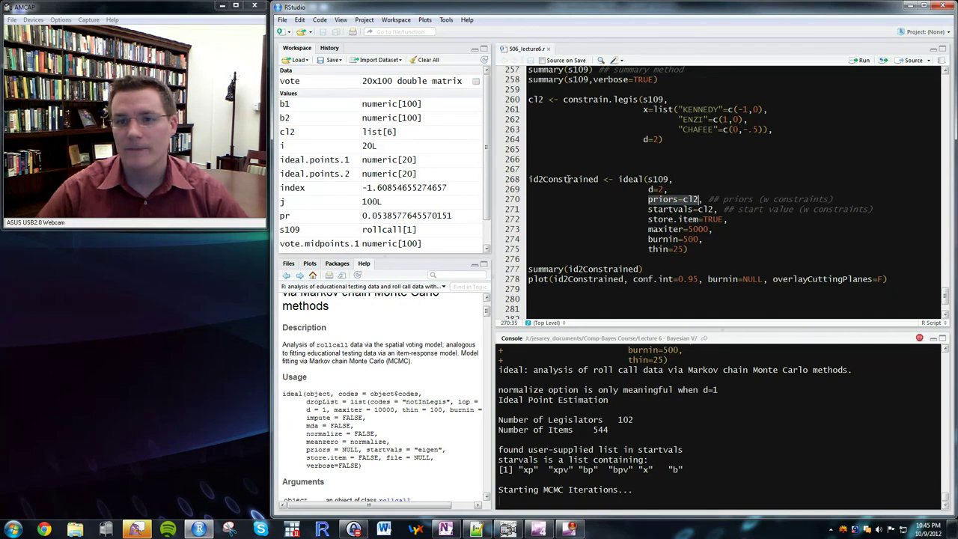
left_click_drag(649, 210, 695, 209)
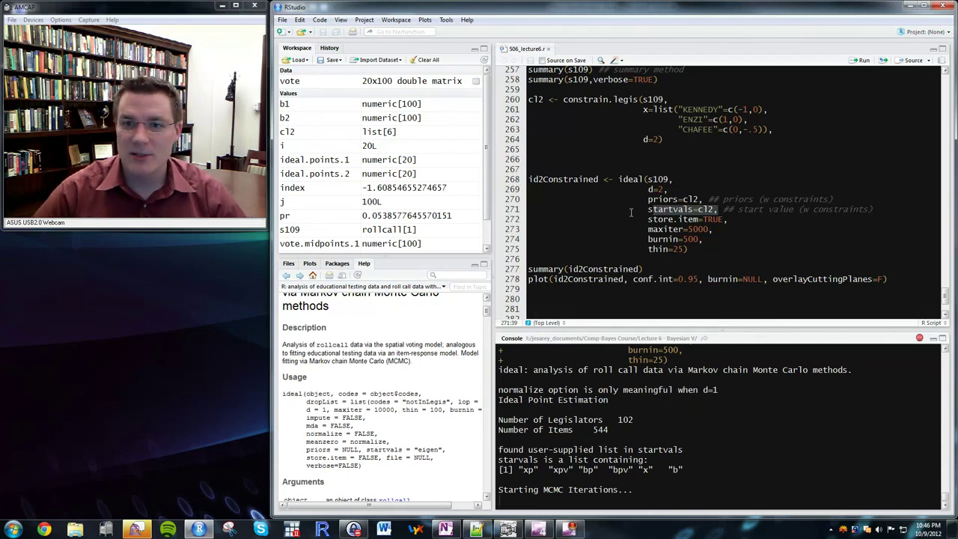
left_click_drag(646, 220, 724, 221)
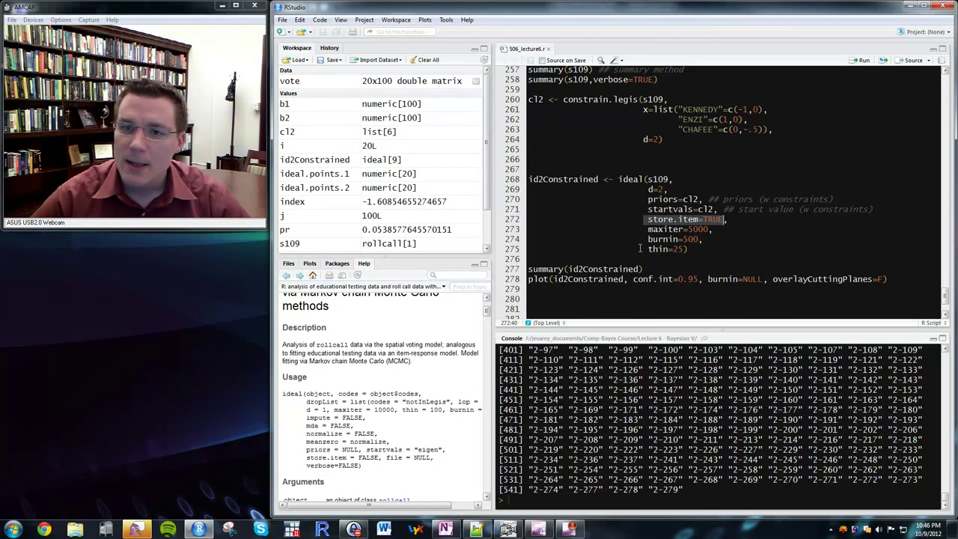
left_click_drag(646, 229, 712, 230)
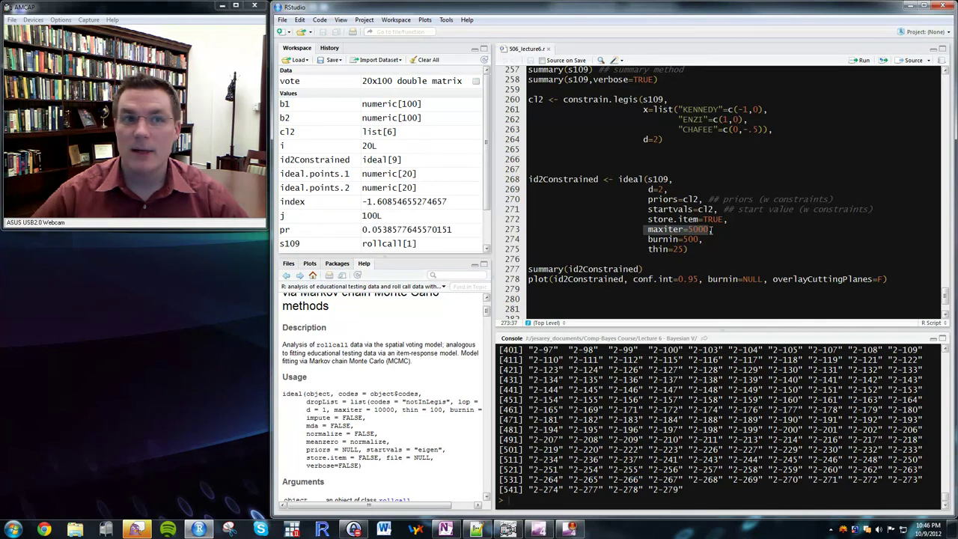
left_click_drag(645, 239, 711, 242)
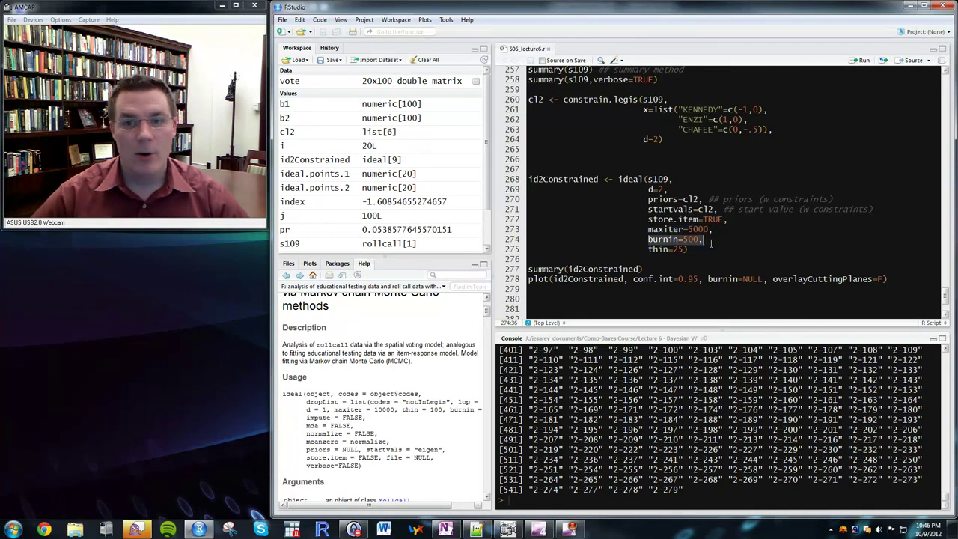
left_click_drag(647, 249, 705, 253)
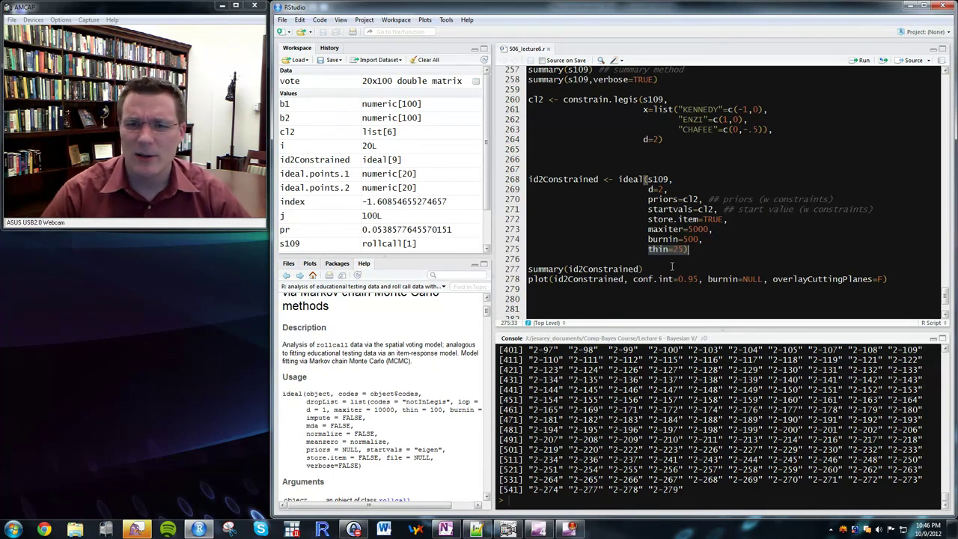
left_click(537, 279)
left_click(506, 282)
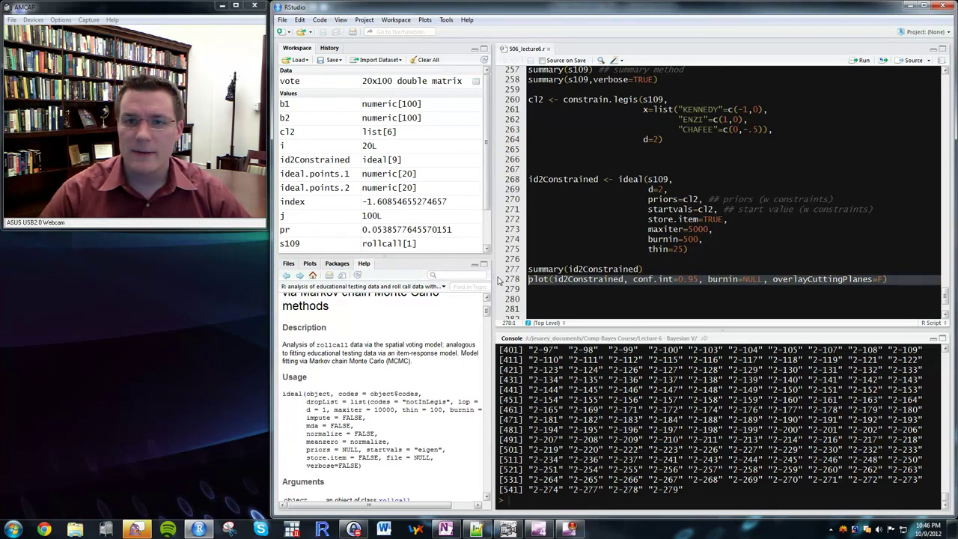
double_click(557, 180)
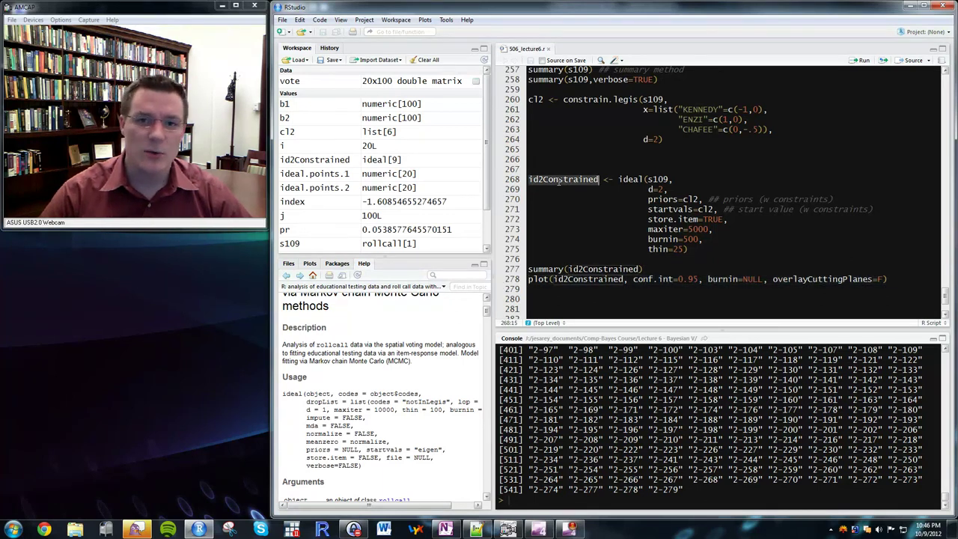
left_click(534, 292)
left_click(529, 279)
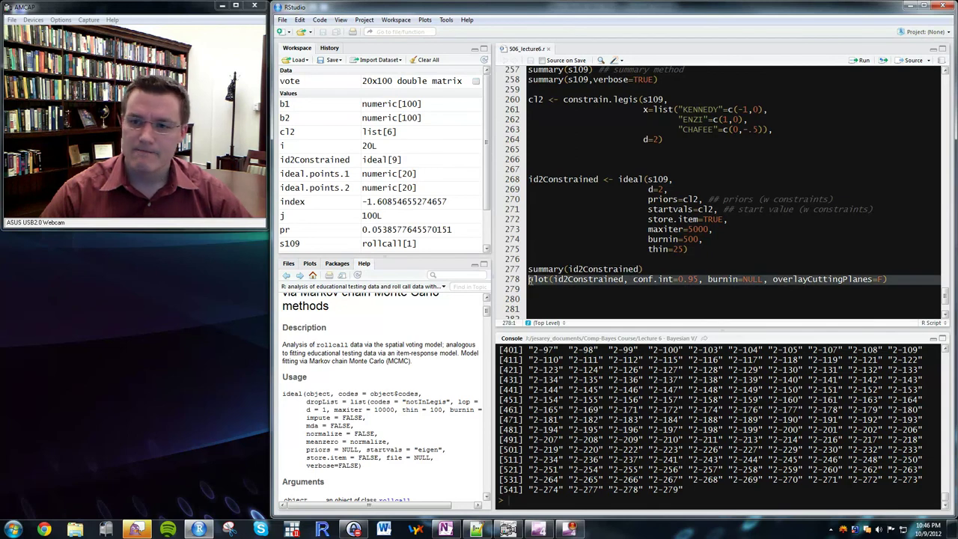
- Run plot(id2Constrained) with overlayCuttingPlanes=F to show the two-dimensional Senate ideal points
key("ctrl+Return")
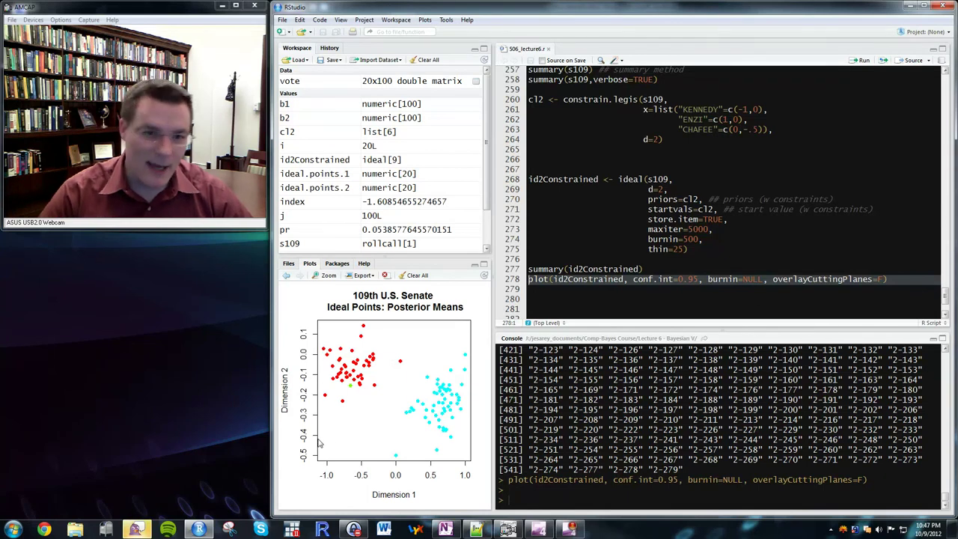
scroll(812, 296, "down", 1)
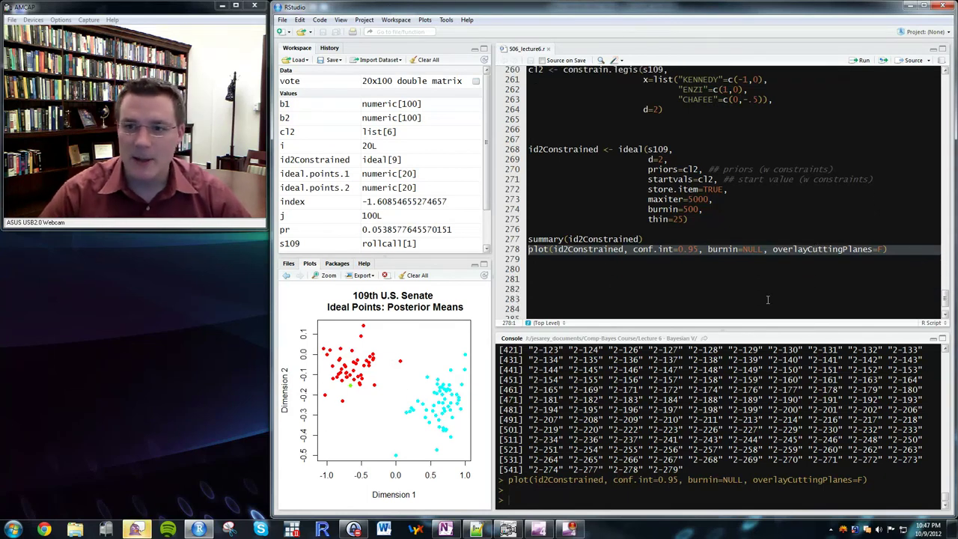
- Duplicate the plot line with overlayCuttingPlanes=T and run it to overlay cutting planes
left_click(503, 249)
key("ctrl+c")
key("ctrl+v")
key("ctrl+v")
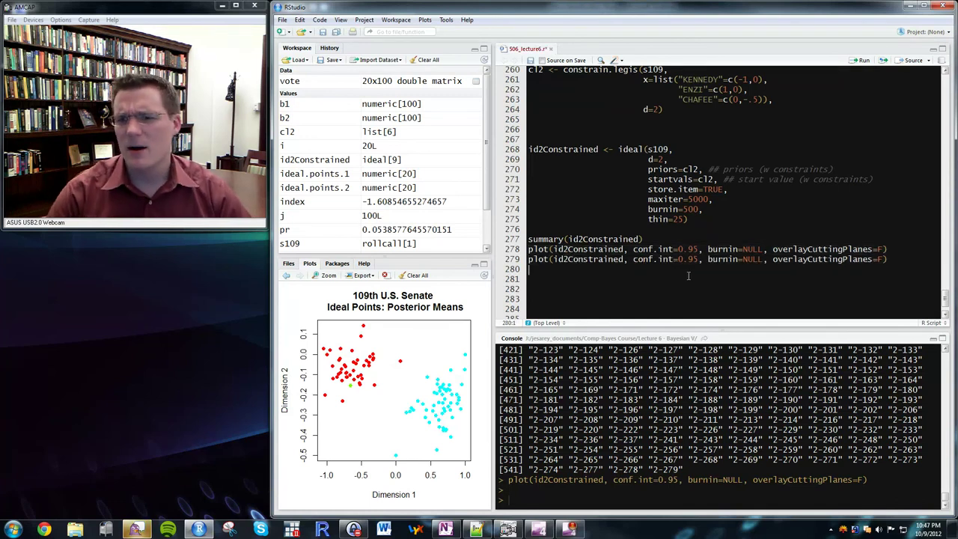
left_click(881, 259)
key("BackSpace")
type("T")
key("ctrl+Return")
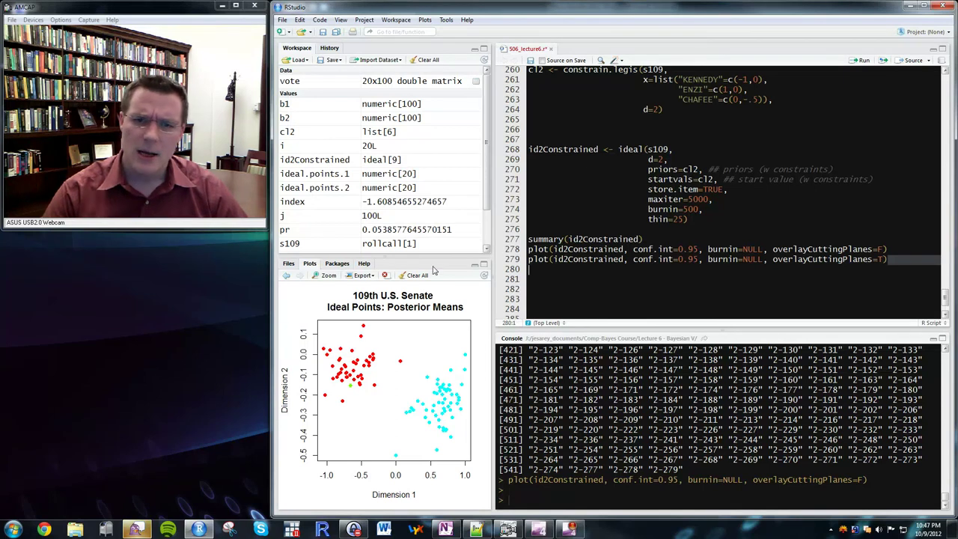
key("shift+Up")
key("ctrl+Return")
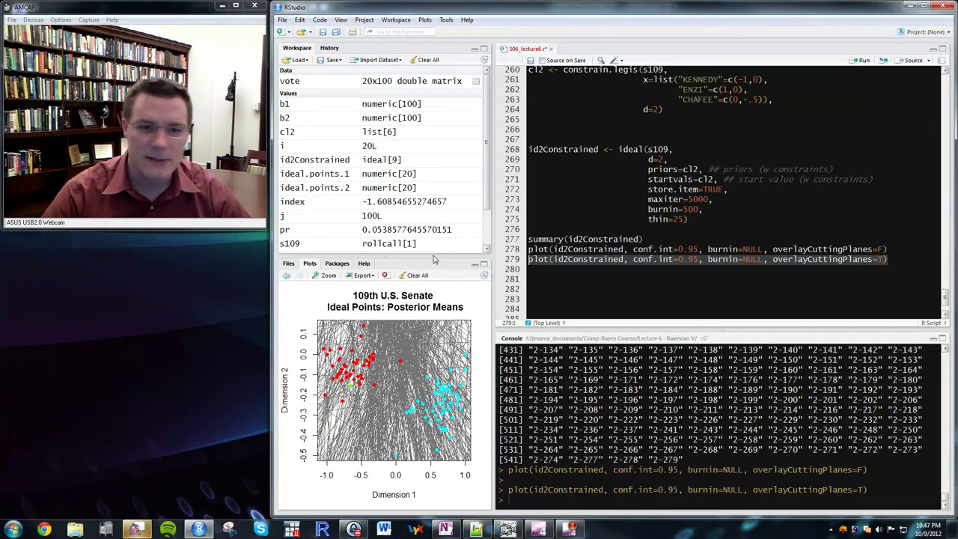
- Undo the stray senate.vote.matrix lines that appeared in the script
scroll(634, 229, "down", 2)
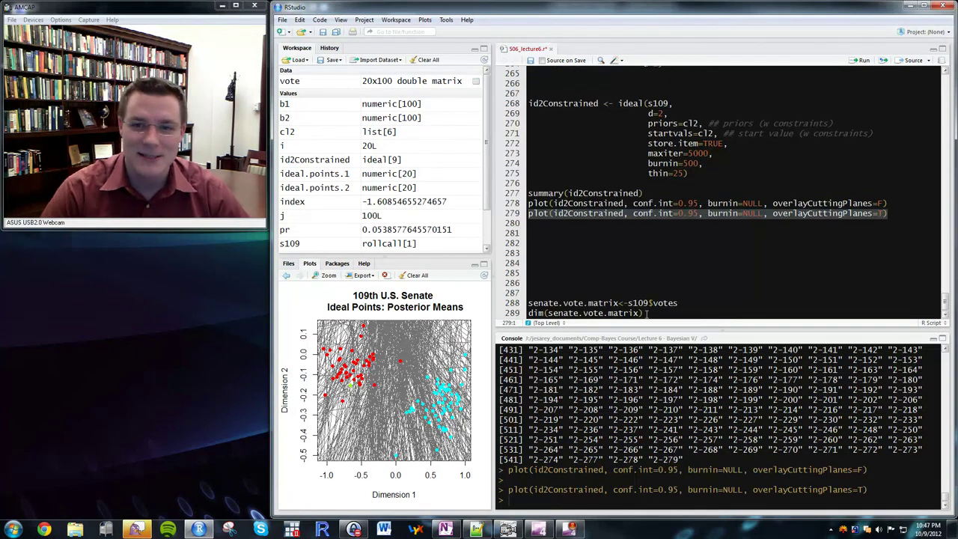
left_click(581, 303)
key("ctrl+z")
scroll(749, 225, "up", 2)
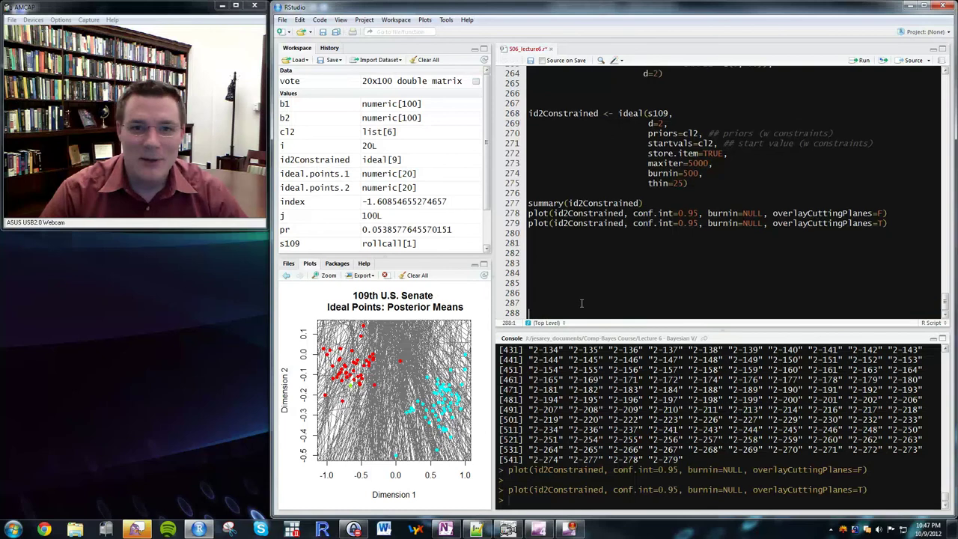
- Change T back to F and delete the duplicate plot line 279
double_click(881, 253)
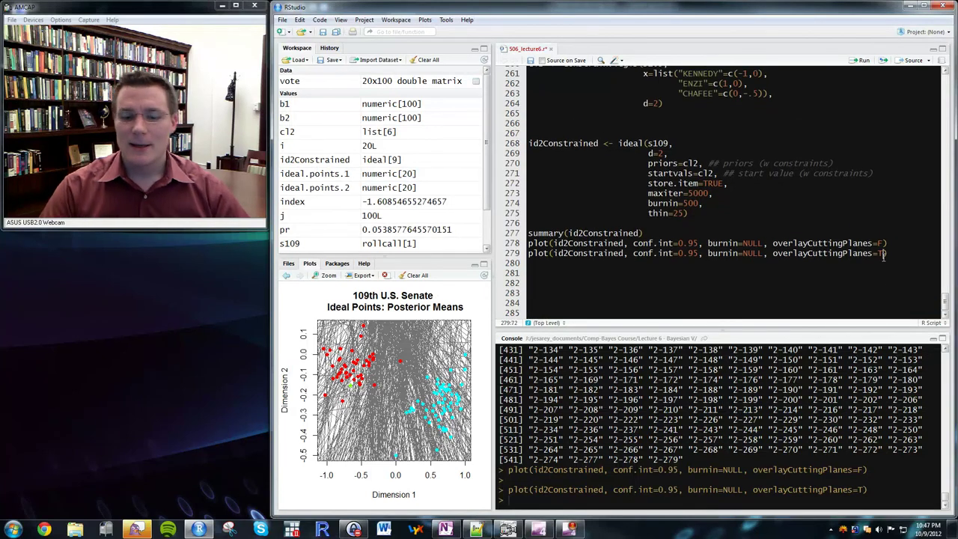
type("F")
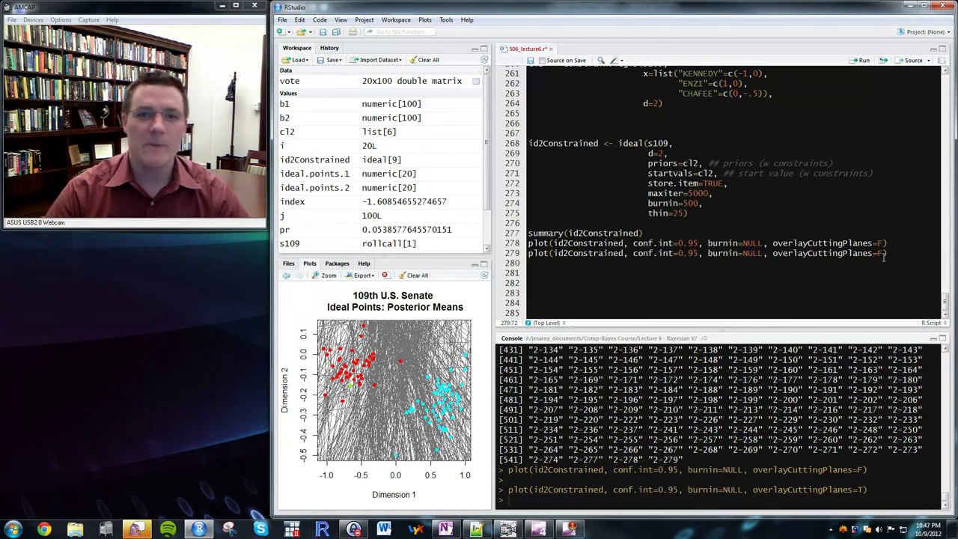
scroll(781, 209, "up", 2)
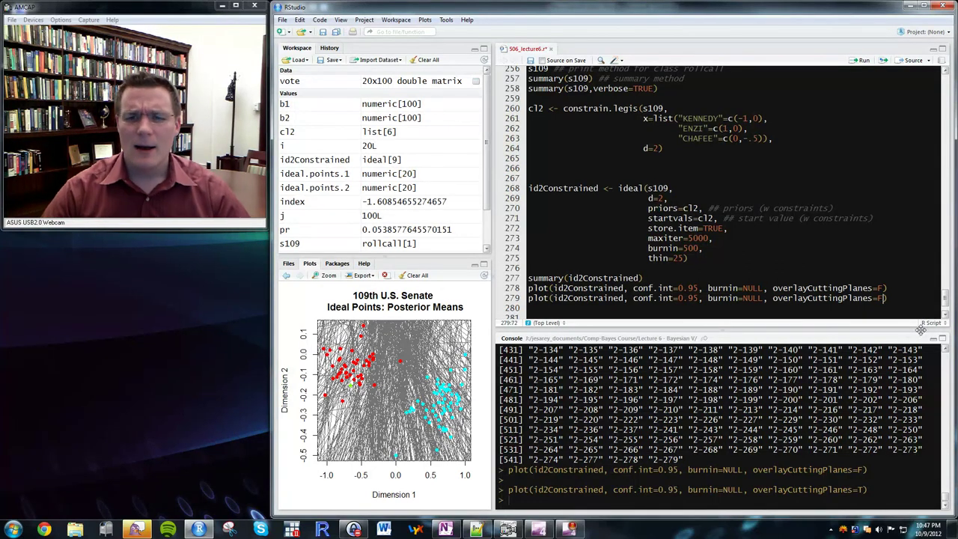
left_click_drag(888, 299, 444, 296)
key("shift+End")
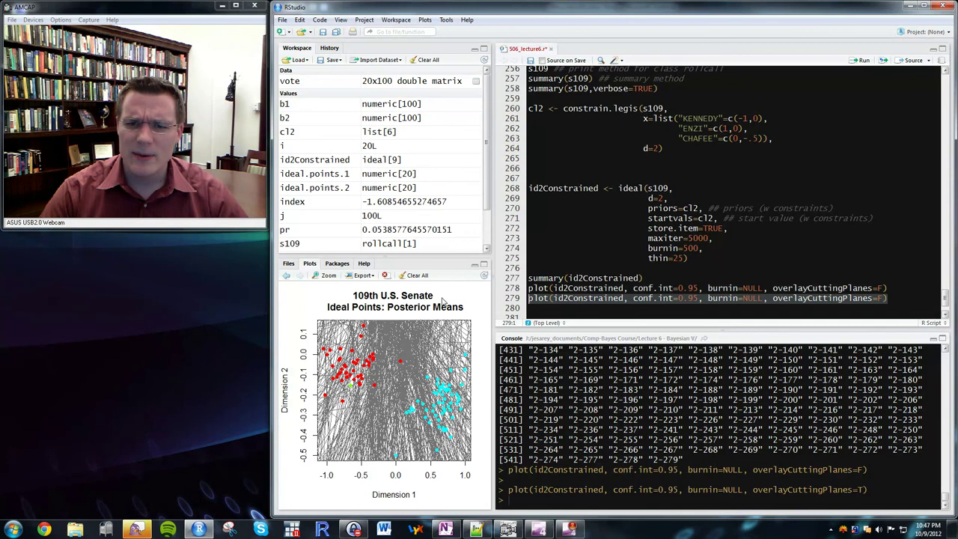
key("BackSpace")
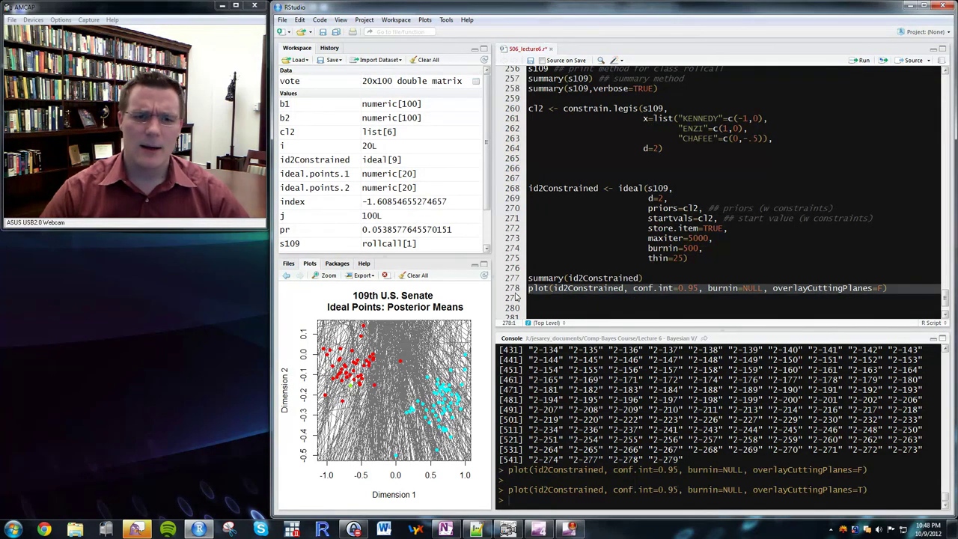
- Rerun the line-278 plot with overlayCuttingPlanes=F, dropping the cutting planes
key("ctrl+Return")
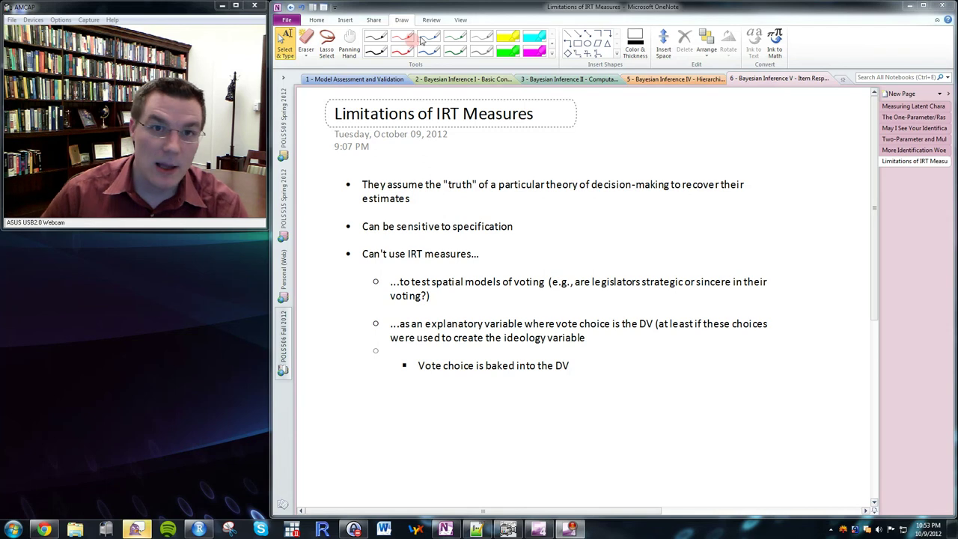
- Underline the 'truth' assumption bullet, 'estimates' and 'Can be sensitive to specification' in green
left_click(453, 35)
left_click_drag(419, 192, 520, 191)
key("ctrl+z")
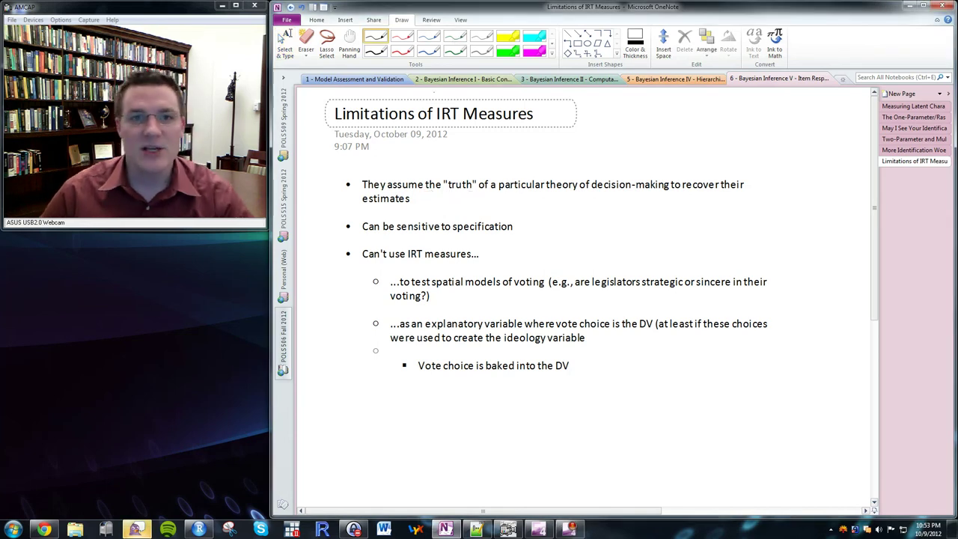
left_click(455, 36)
left_click_drag(441, 193, 741, 192)
left_click_drag(363, 209, 424, 209)
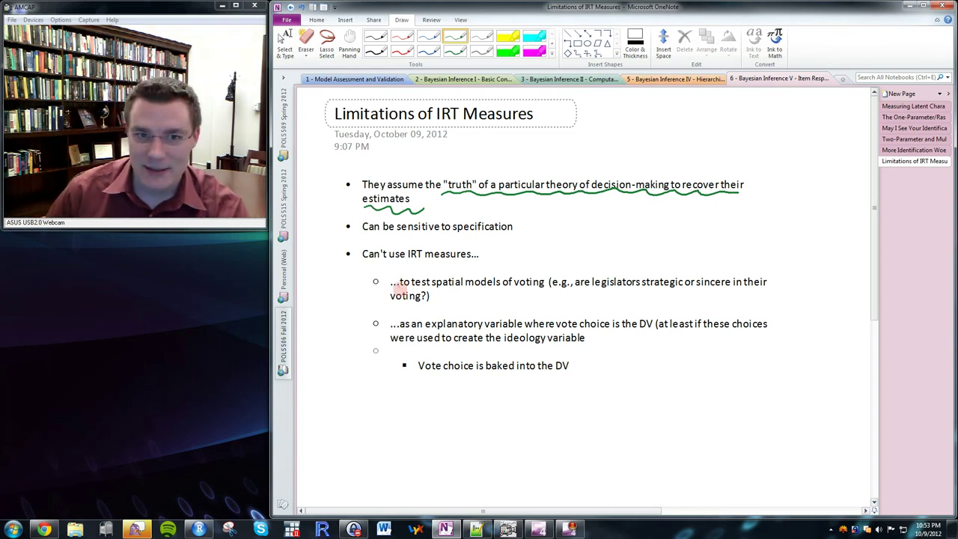
left_click_drag(363, 236, 527, 234)
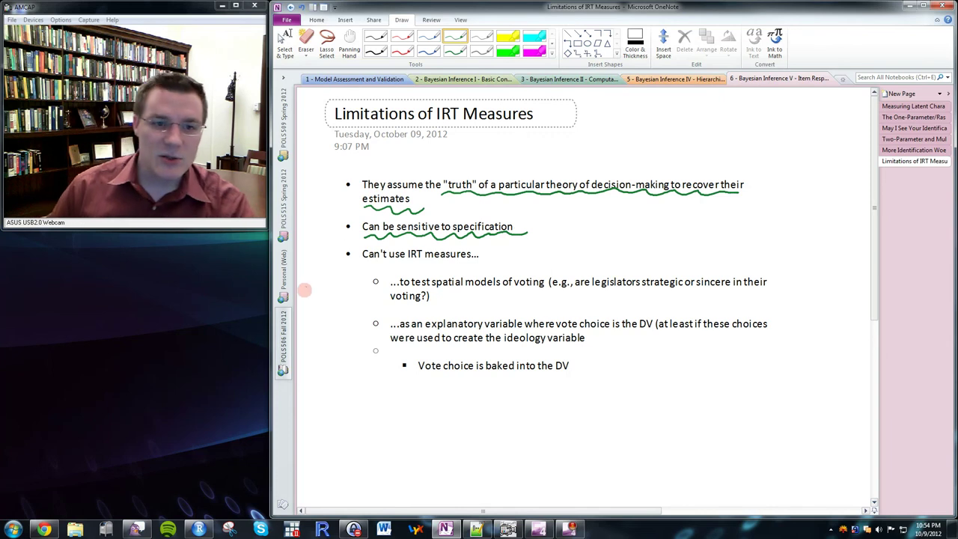
- Underline 'Can't use IRT', the explanatory-variable sub-bullets and 'Vote choice is baked into the DV' in red
left_click(402, 36)
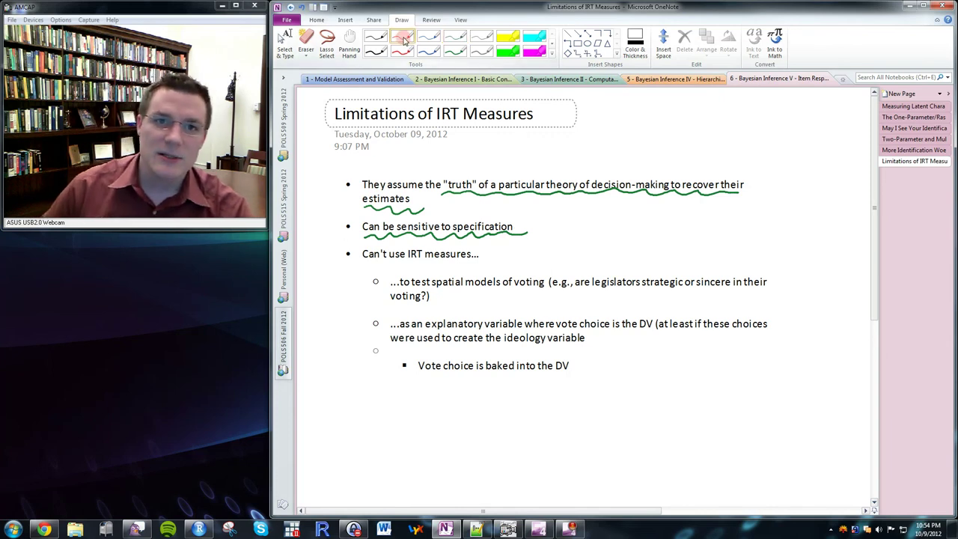
mouse_move(370, 263)
left_mouse_down()
mouse_move(418, 265)
mouse_move(428, 291)
mouse_move(546, 288)
left_mouse_up()
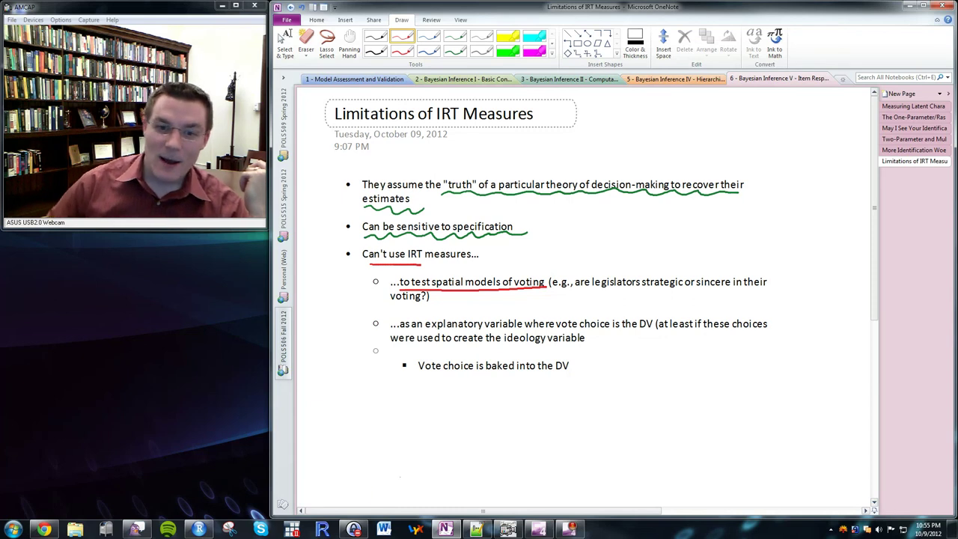
left_click_drag(398, 329, 651, 328)
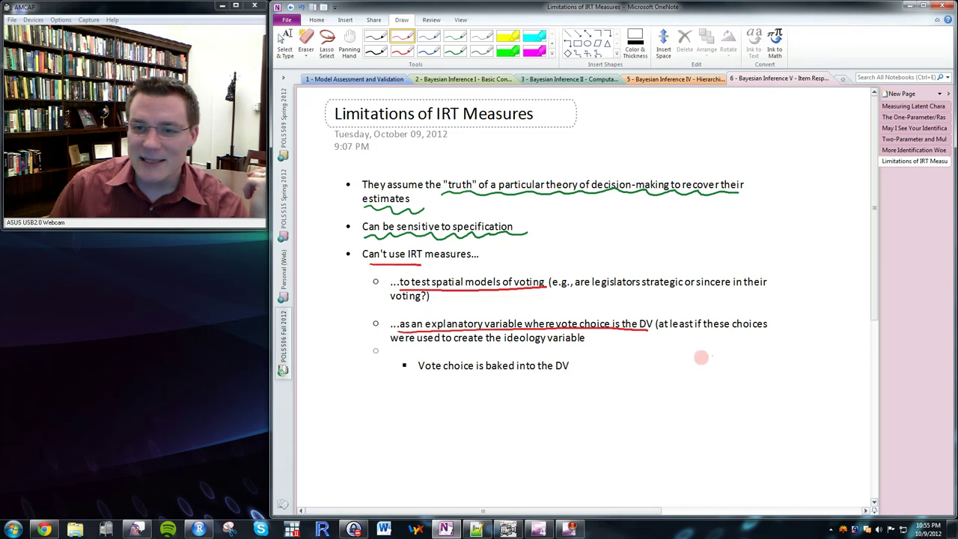
left_click_drag(661, 336, 779, 338)
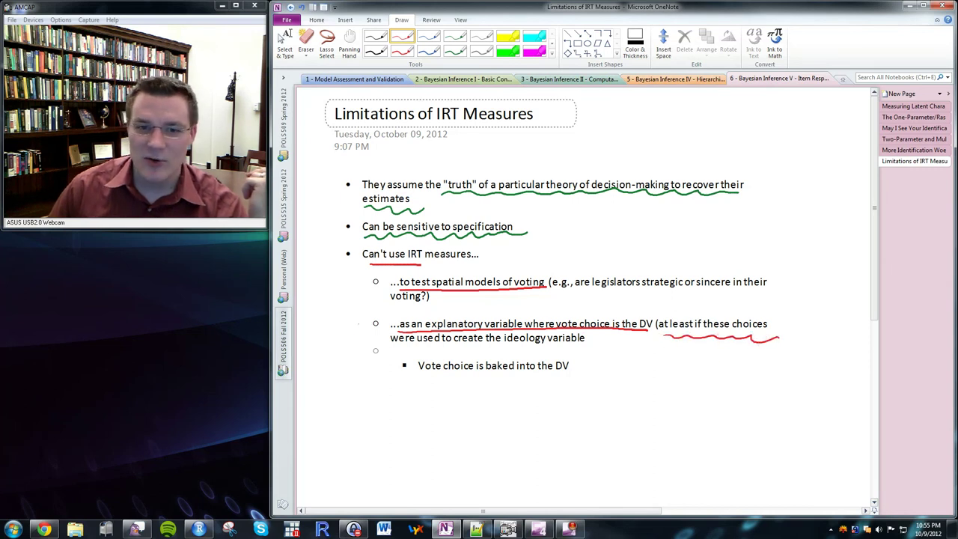
left_click_drag(387, 350, 583, 347)
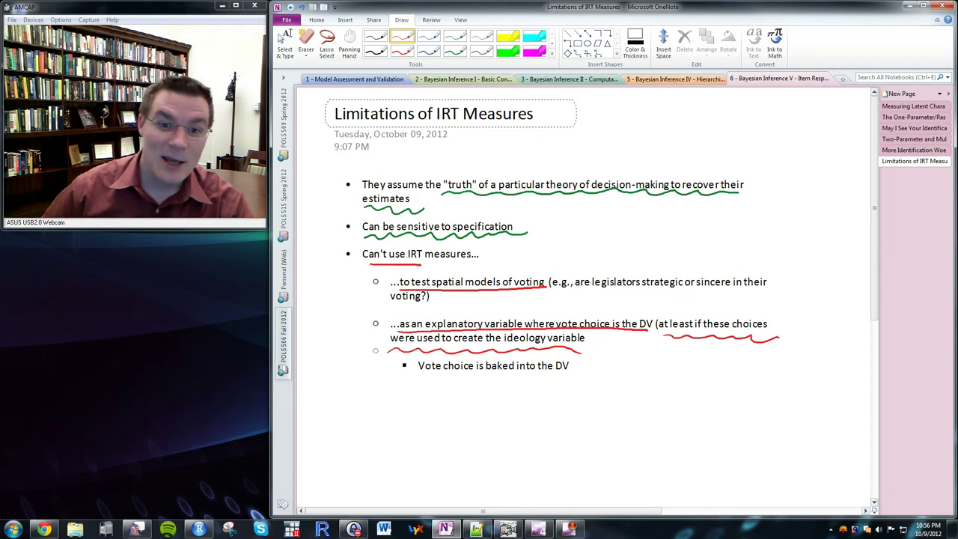
left_click_drag(413, 377, 588, 377)
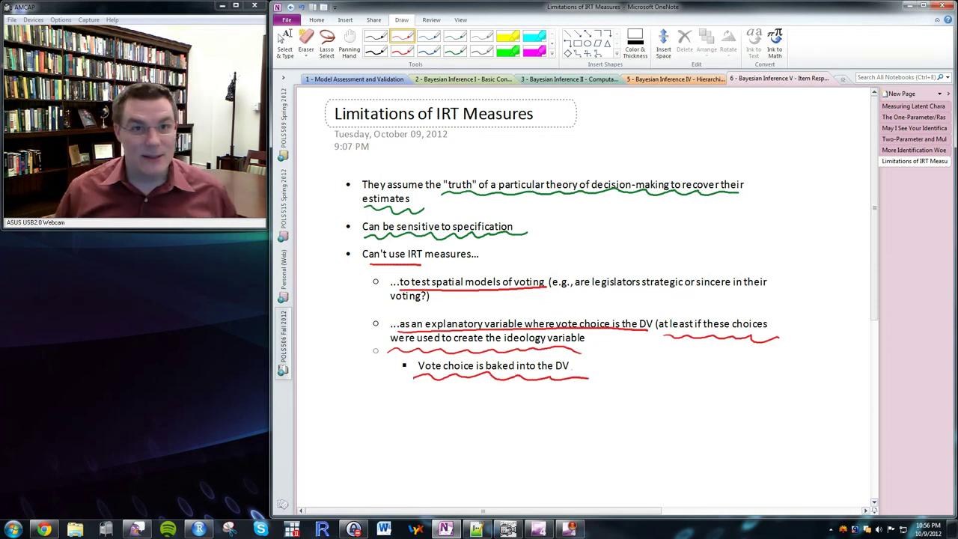